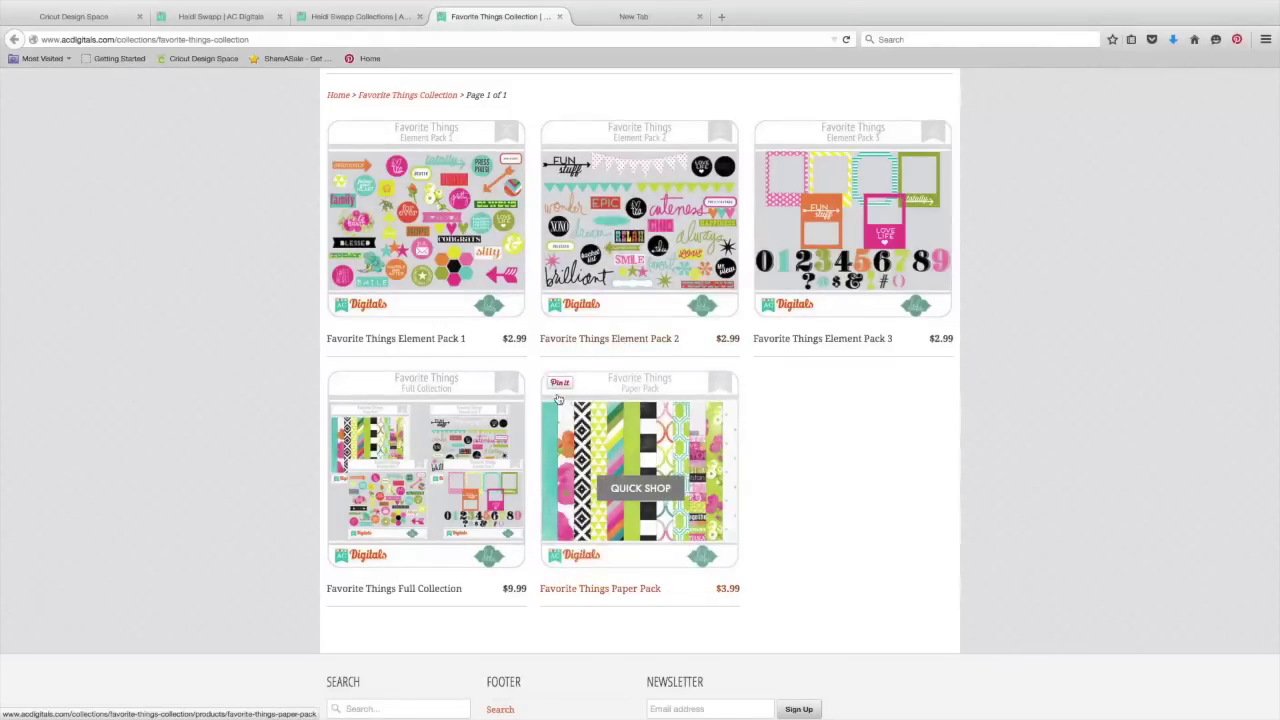
Close the three AC Digitals tabs and the empty new tab to switch to Cricut Design Space.
left_click(562, 17)
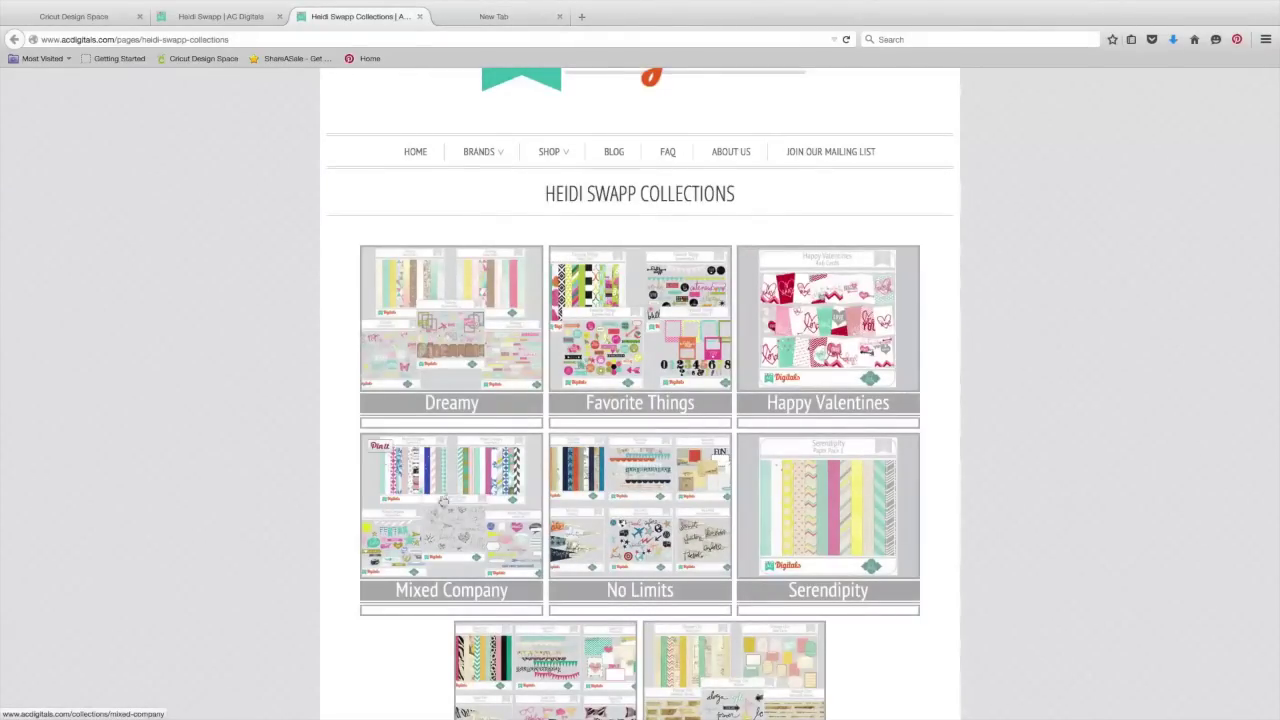
left_click(559, 17)
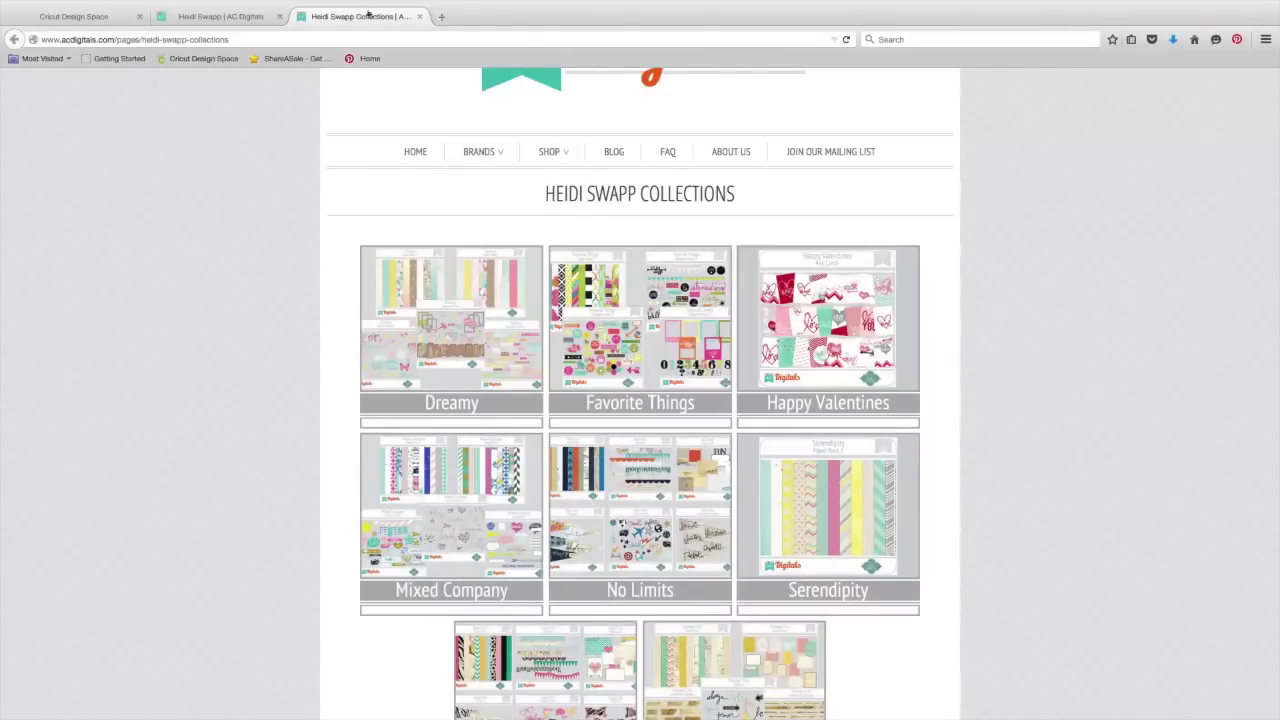
left_click(419, 17)
left_click(281, 17)
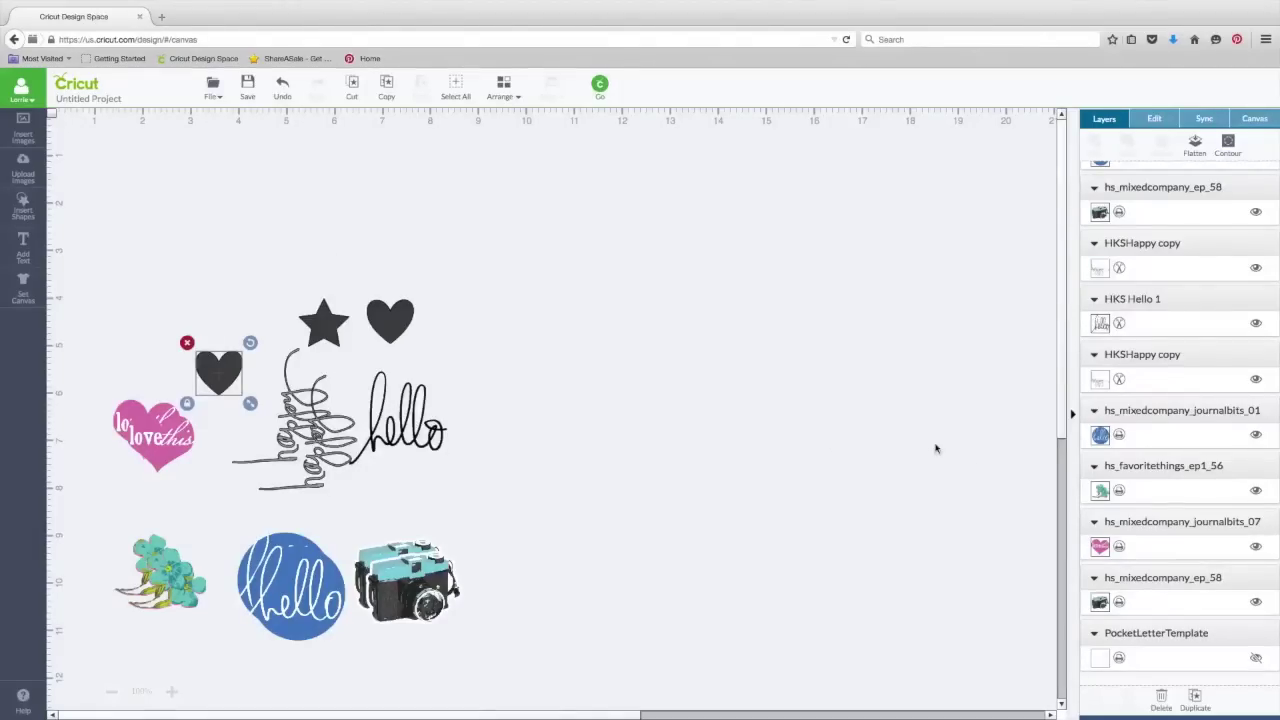
Make the PocketLetterTemplate layer visible and shift the template slightly down and to the right on the canvas.
scroll(1128, 490, "up", 10)
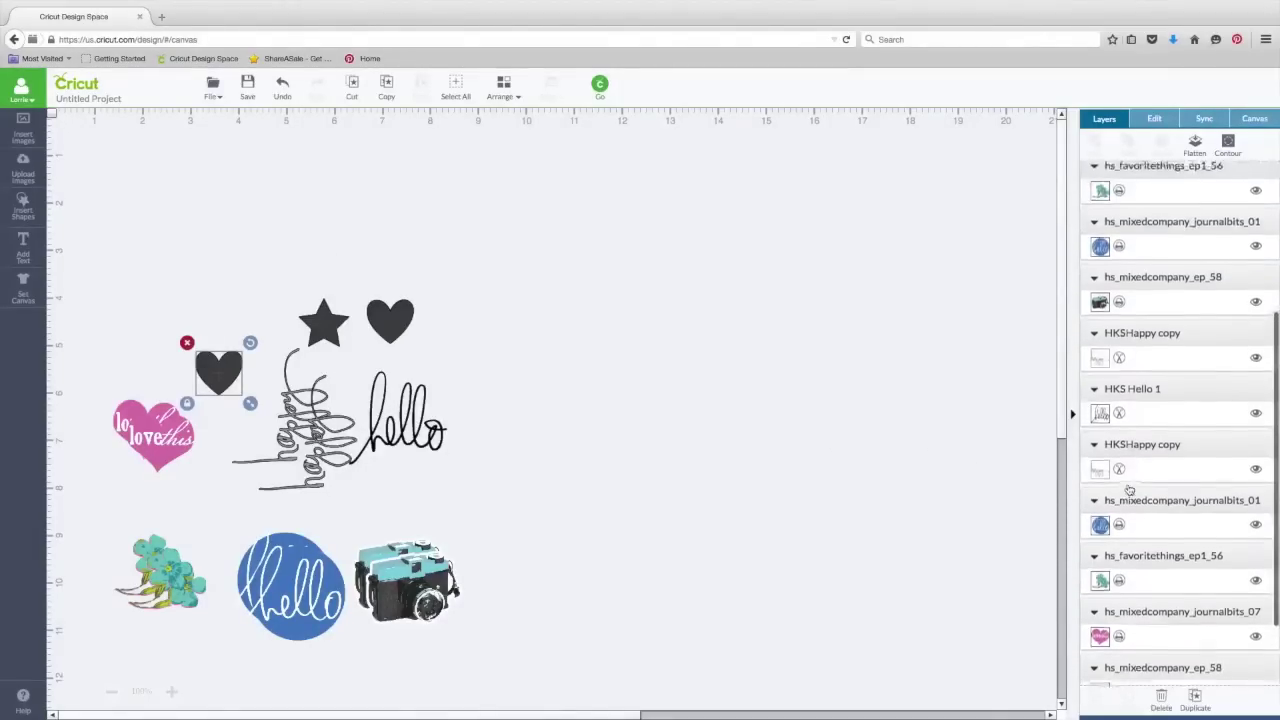
scroll(1129, 490, "down", 10)
scroll(1128, 490, "down", 1)
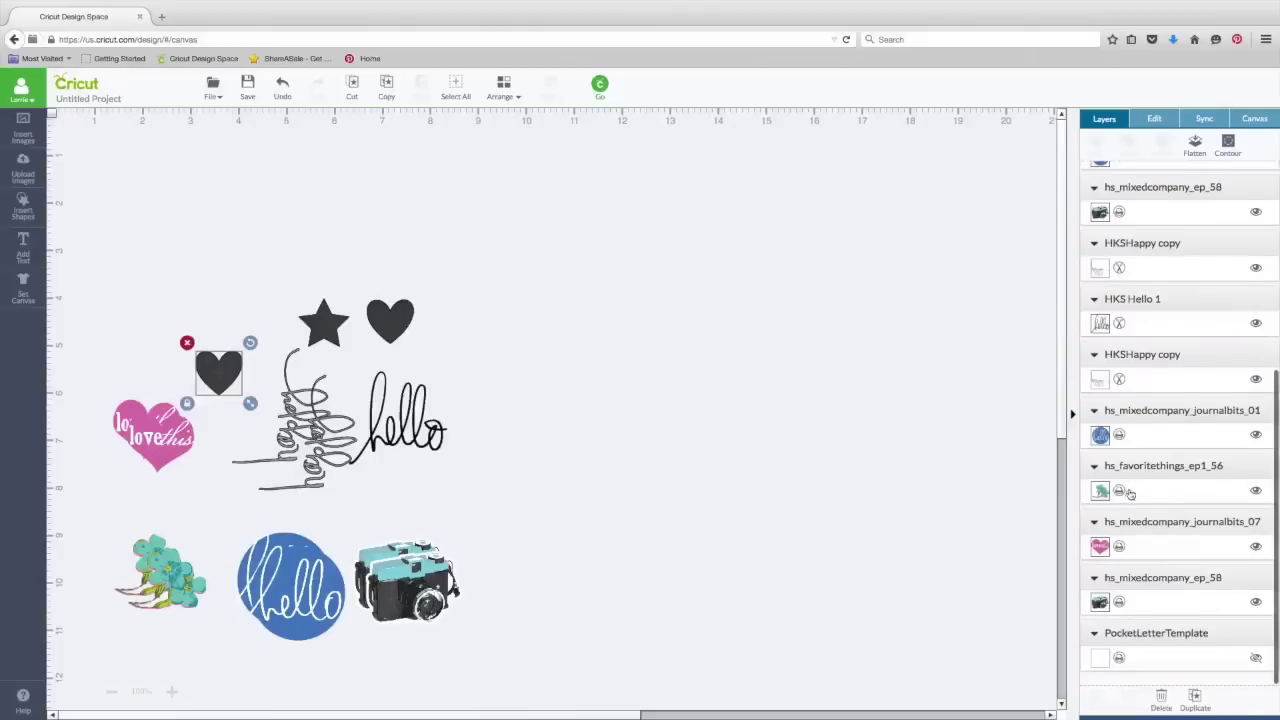
left_click(1256, 661)
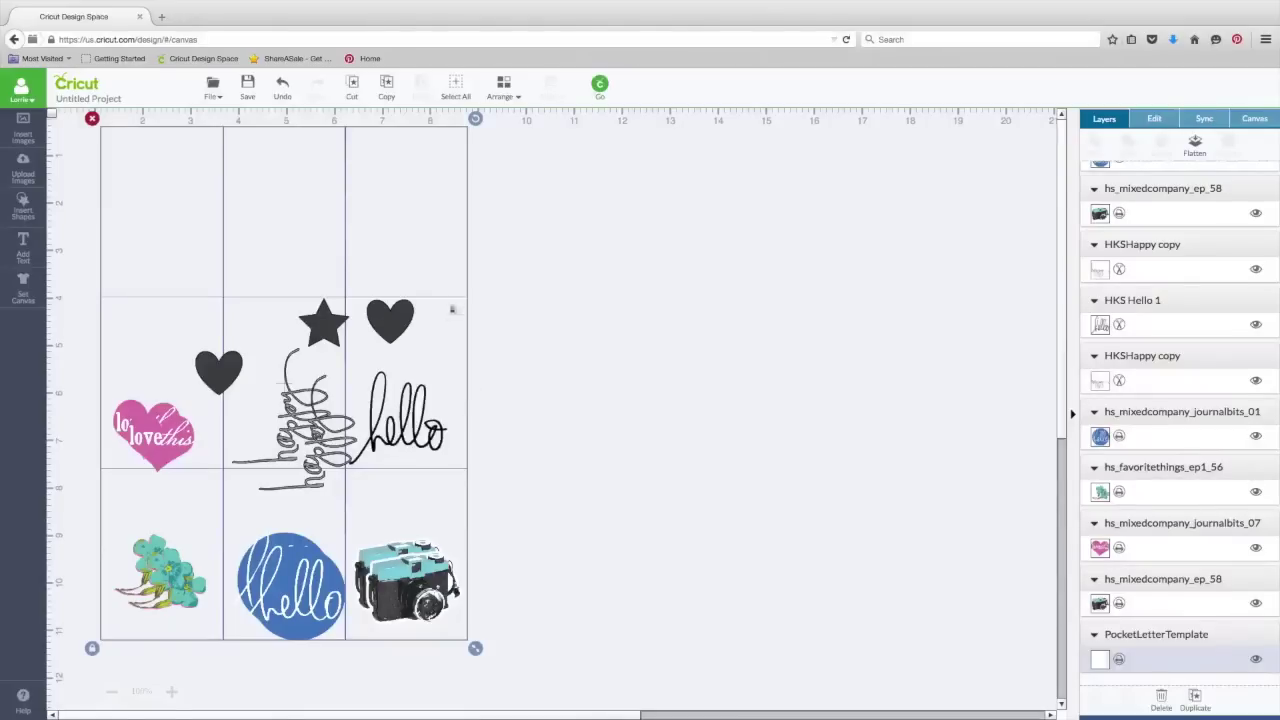
left_click_drag(461, 301, 476, 333)
Stack the two black hearts and the black star inside the template's top-right pocket, with the star between the hearts.
left_click_drag(387, 313, 428, 298)
left_click_drag(328, 316, 438, 240)
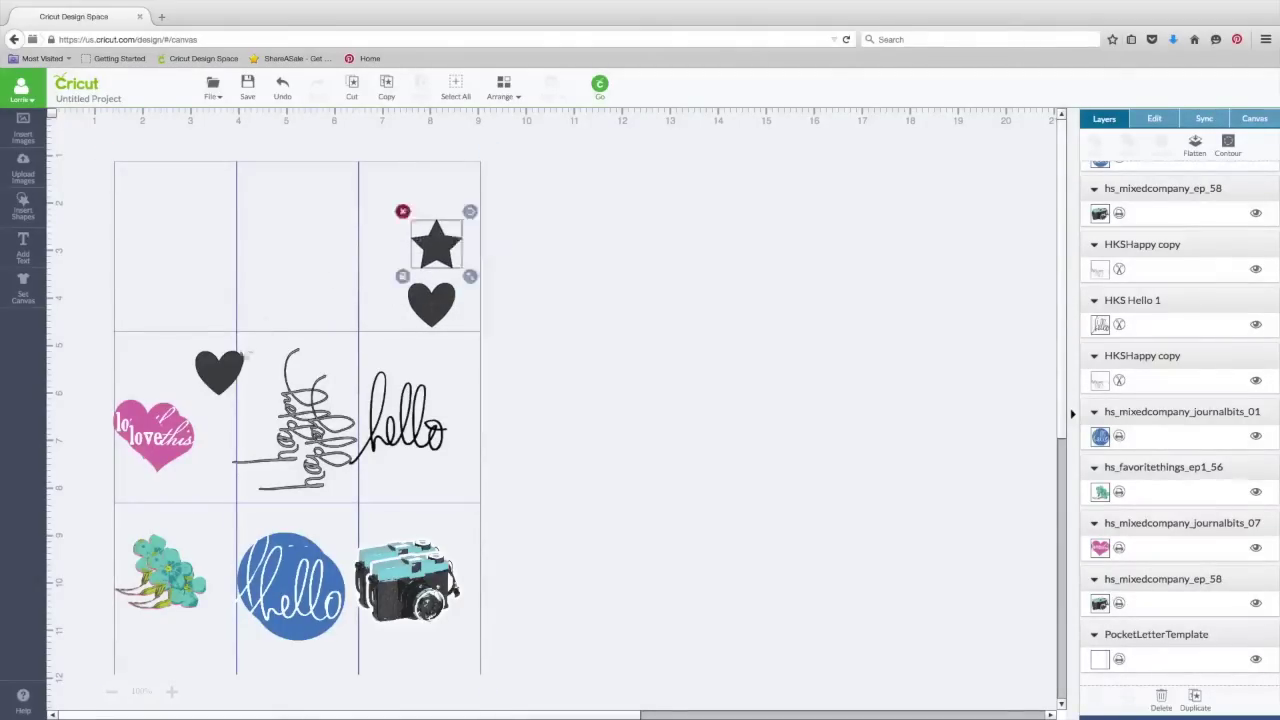
left_click_drag(245, 362, 464, 196)
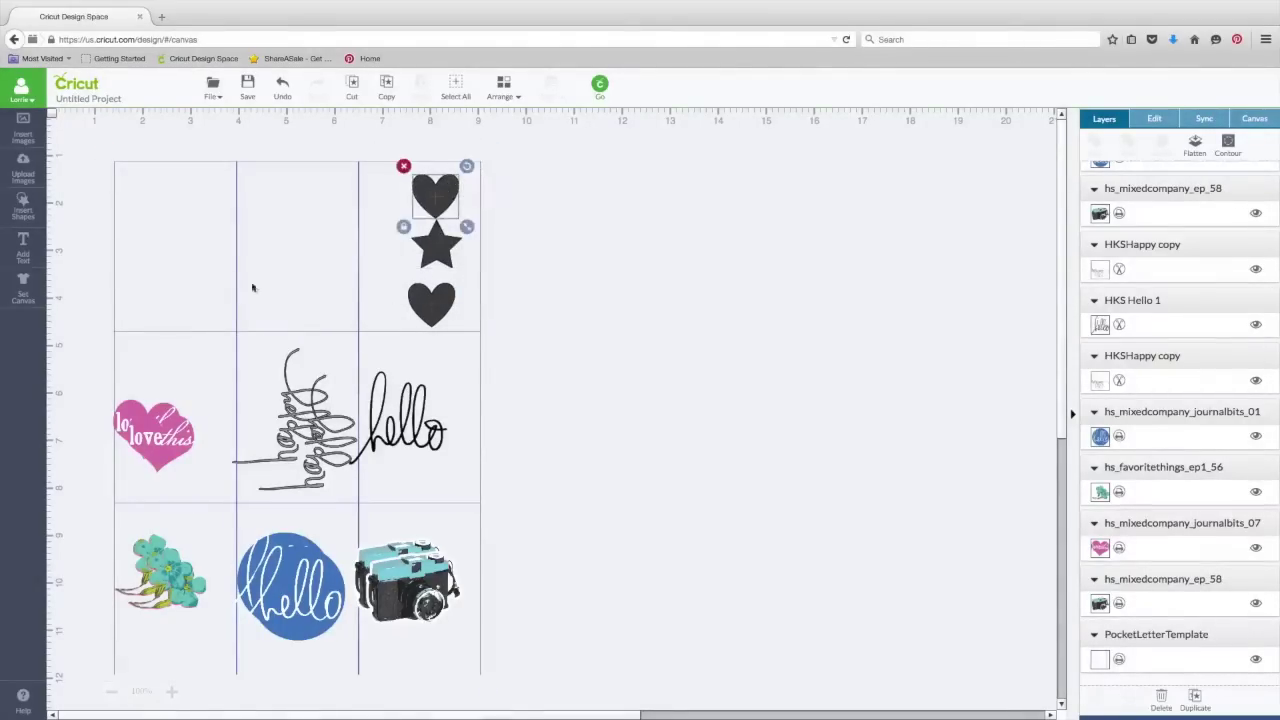
Reposition the pink love this hearts, the cameras and the blue hello circles so both copies of each fit within their template pockets.
left_click_drag(153, 455, 195, 480)
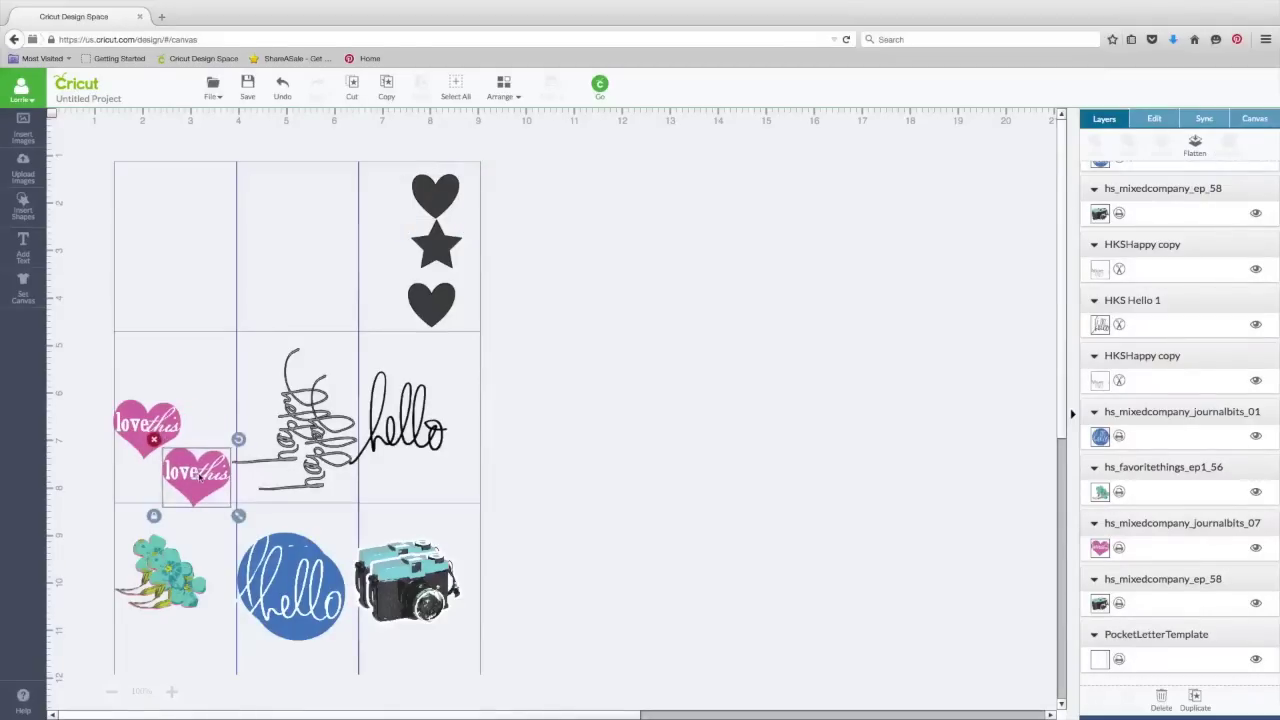
left_click_drag(172, 418, 197, 408)
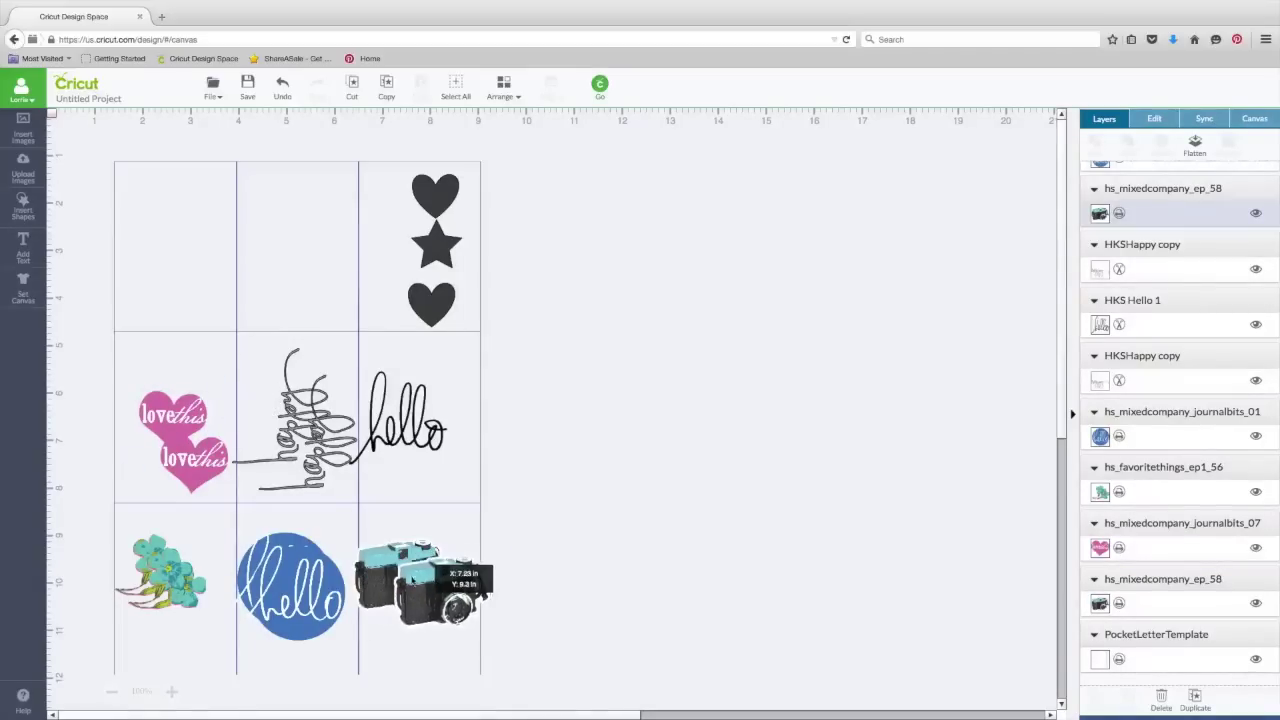
left_click_drag(405, 582, 419, 562)
left_click_drag(308, 598, 330, 594)
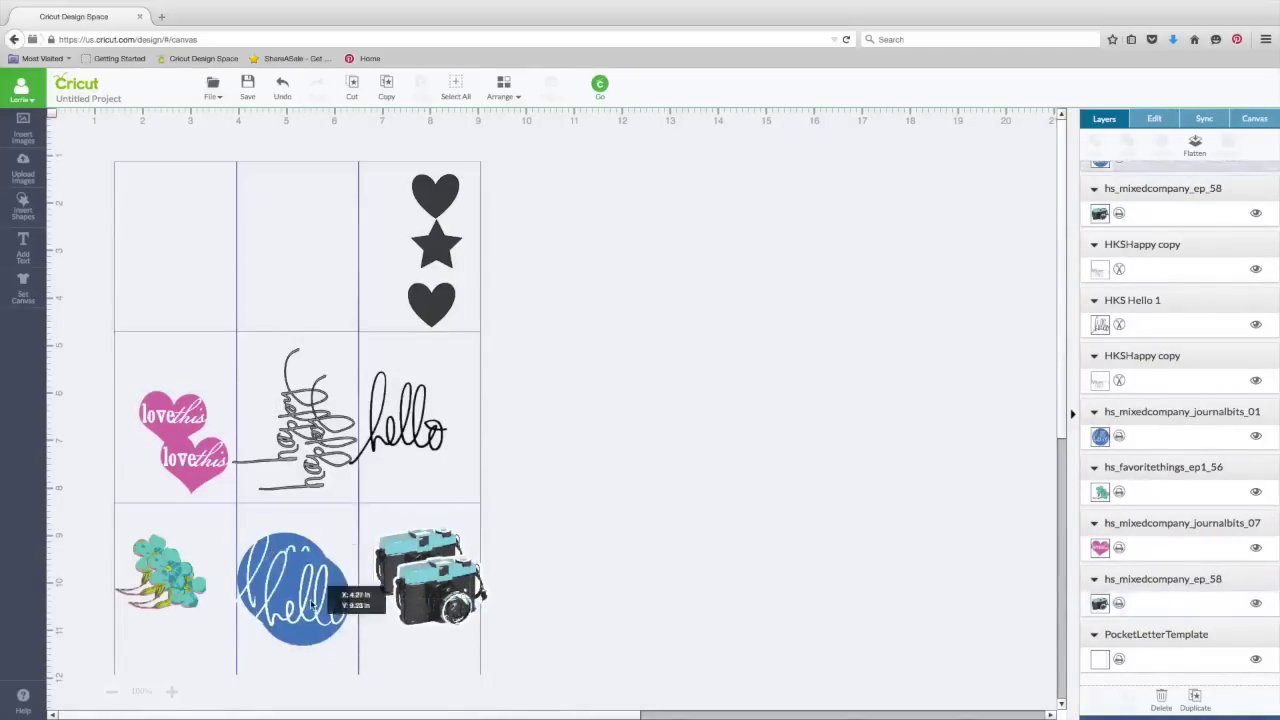
mouse_move(282, 546)
left_mouse_down()
mouse_move(300, 530)
mouse_move(298, 552)
left_mouse_up()
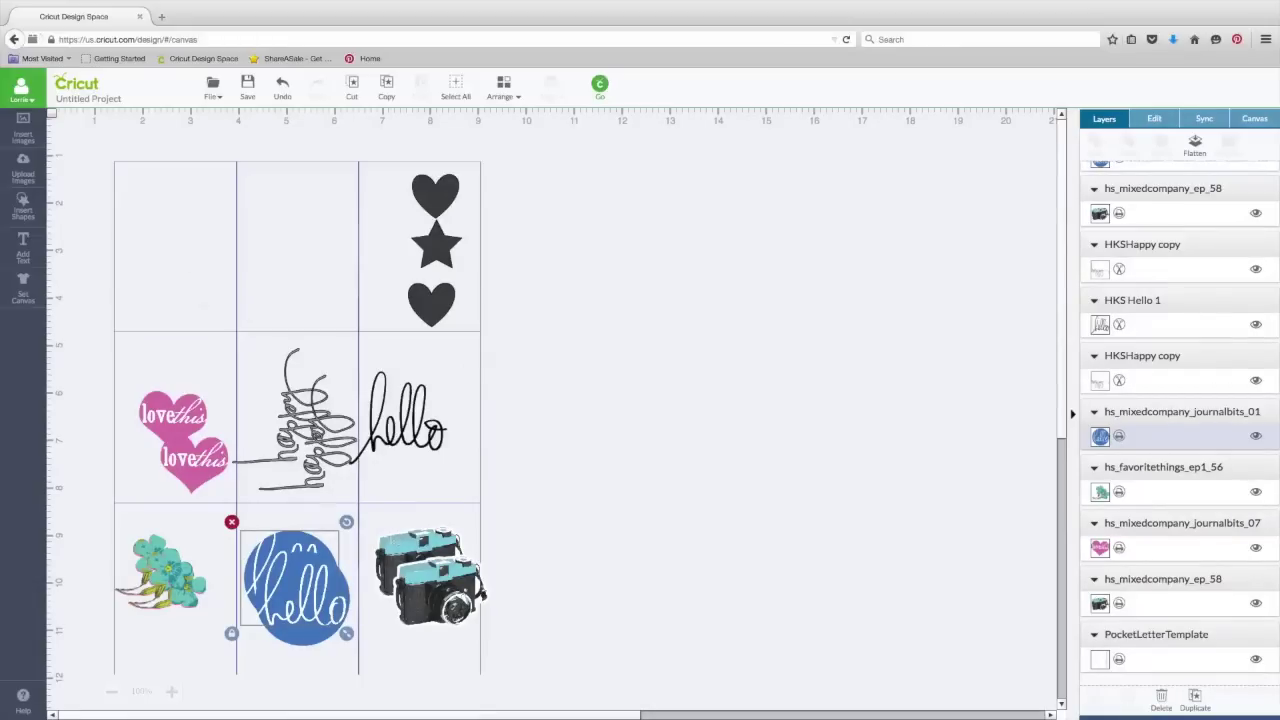
Upload hs_mixedcompany_ep_41.png as a basic image from the Elements folder inside HS Mixed Co, hs_mixedcompany_ep on the Desktop.
left_click(23, 165)
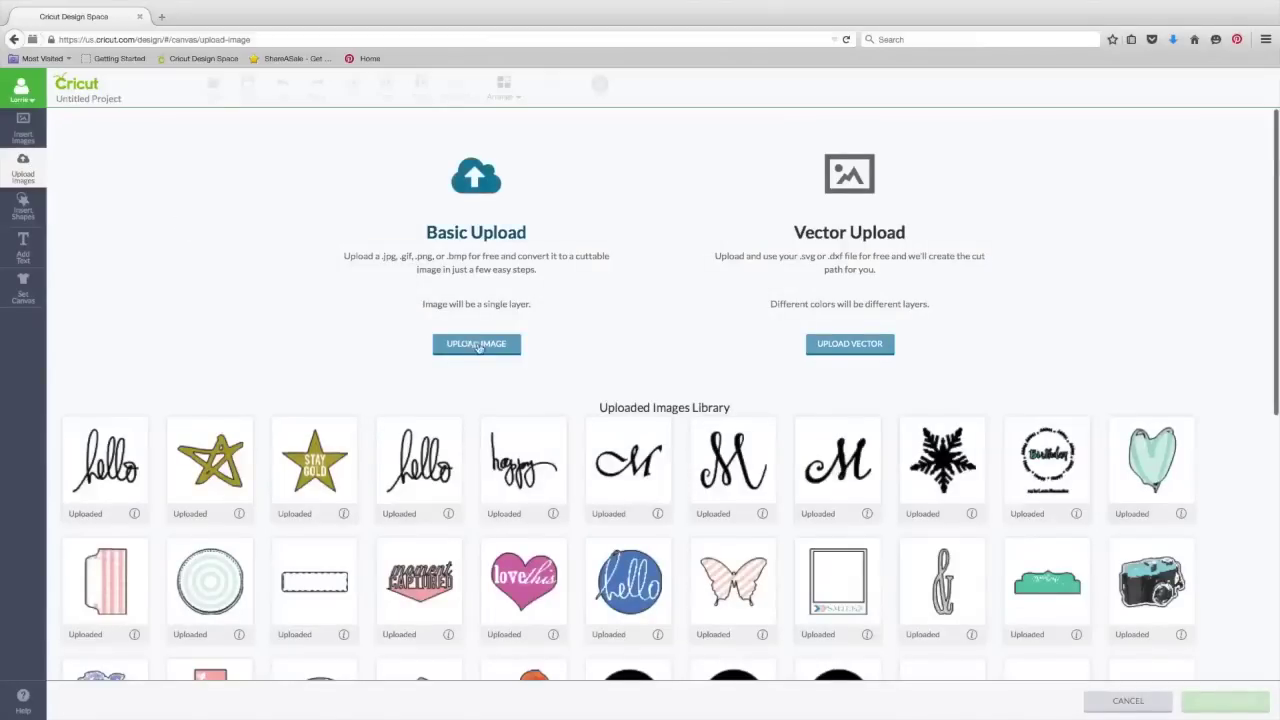
left_click(477, 344)
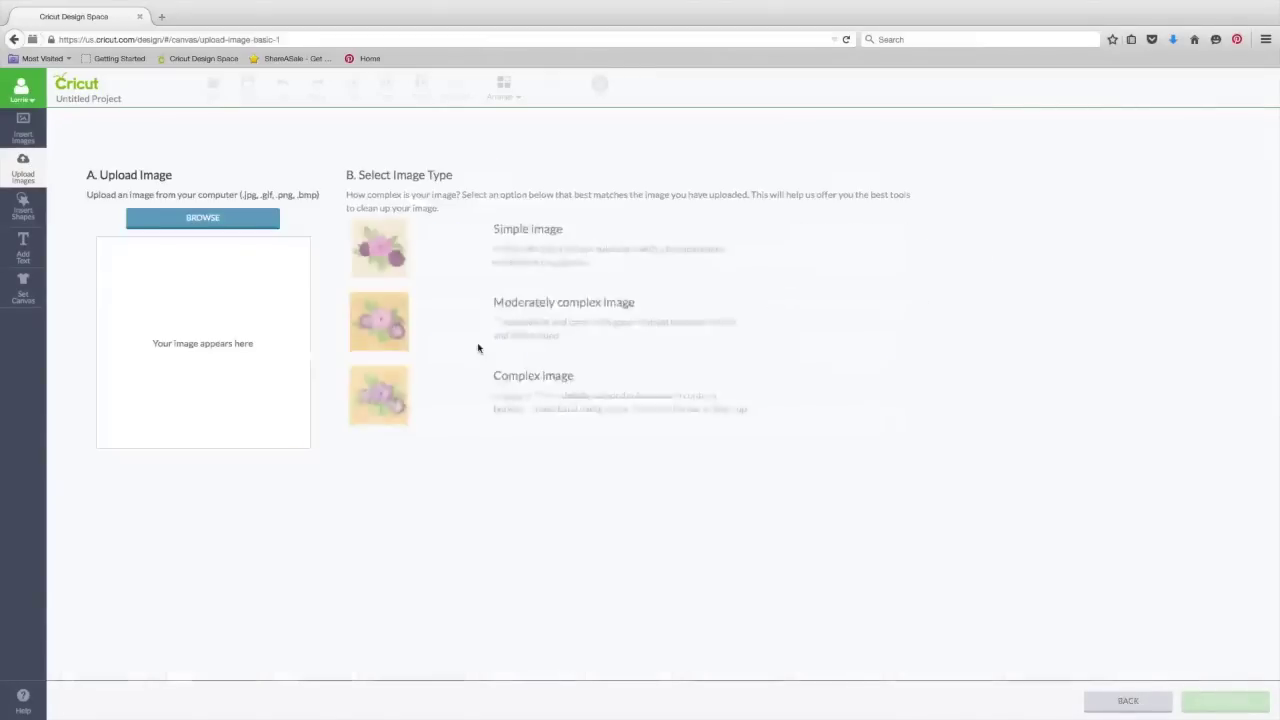
left_click(216, 219)
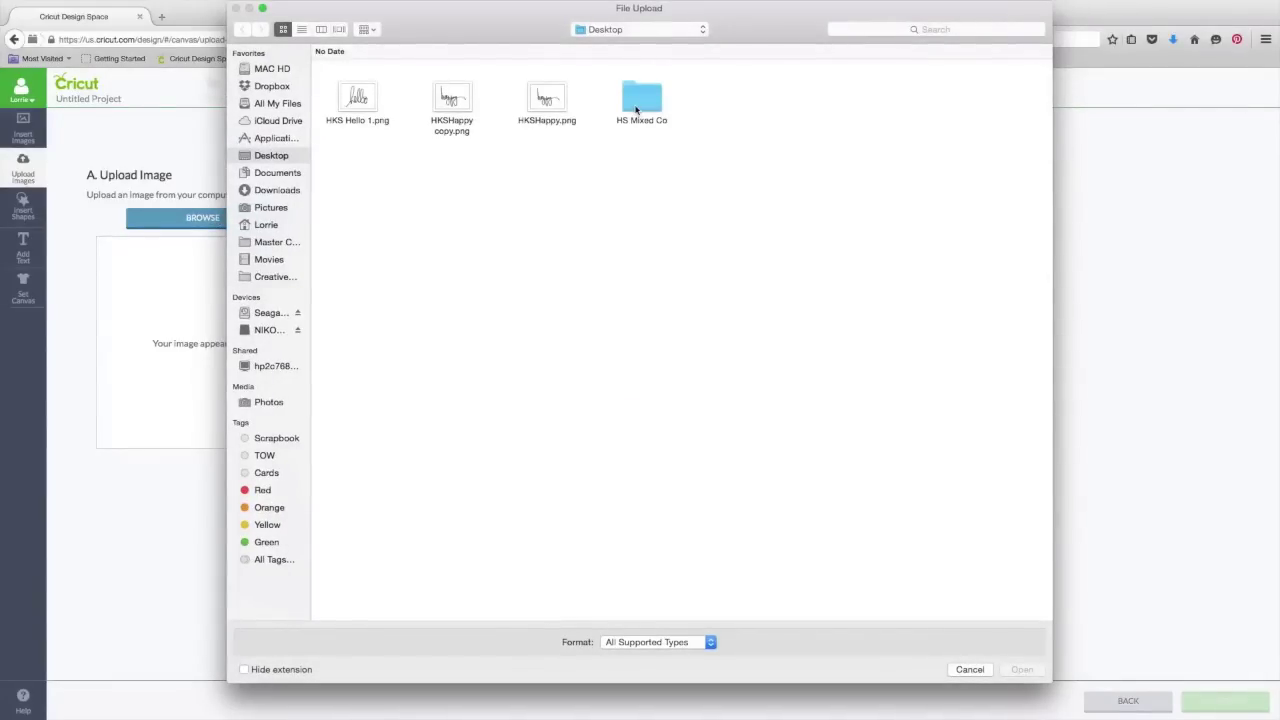
double_click(636, 110)
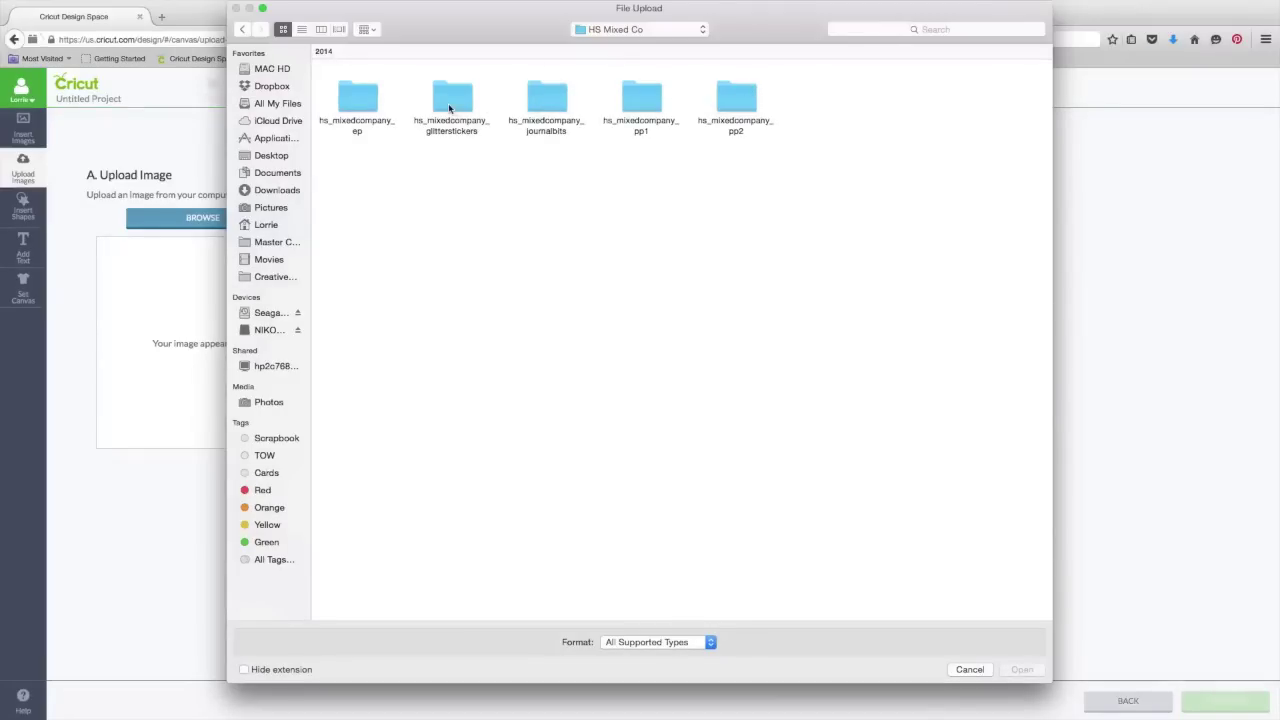
double_click(359, 108)
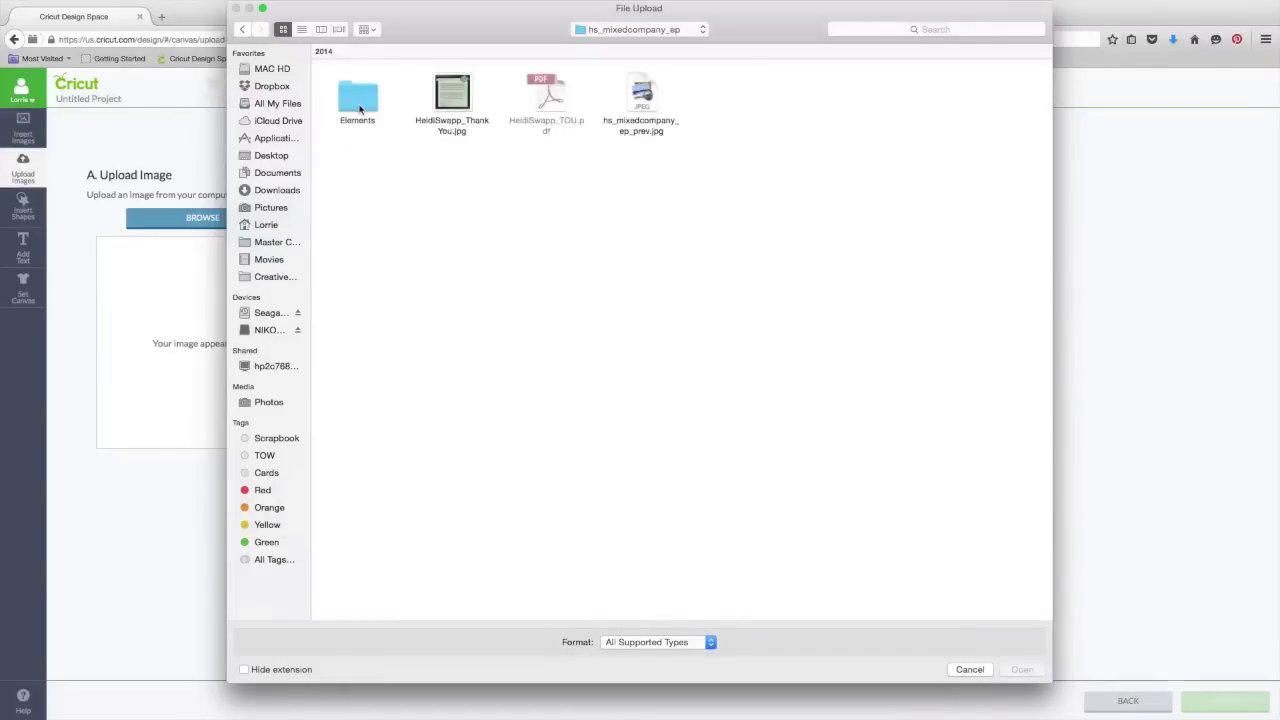
double_click(359, 108)
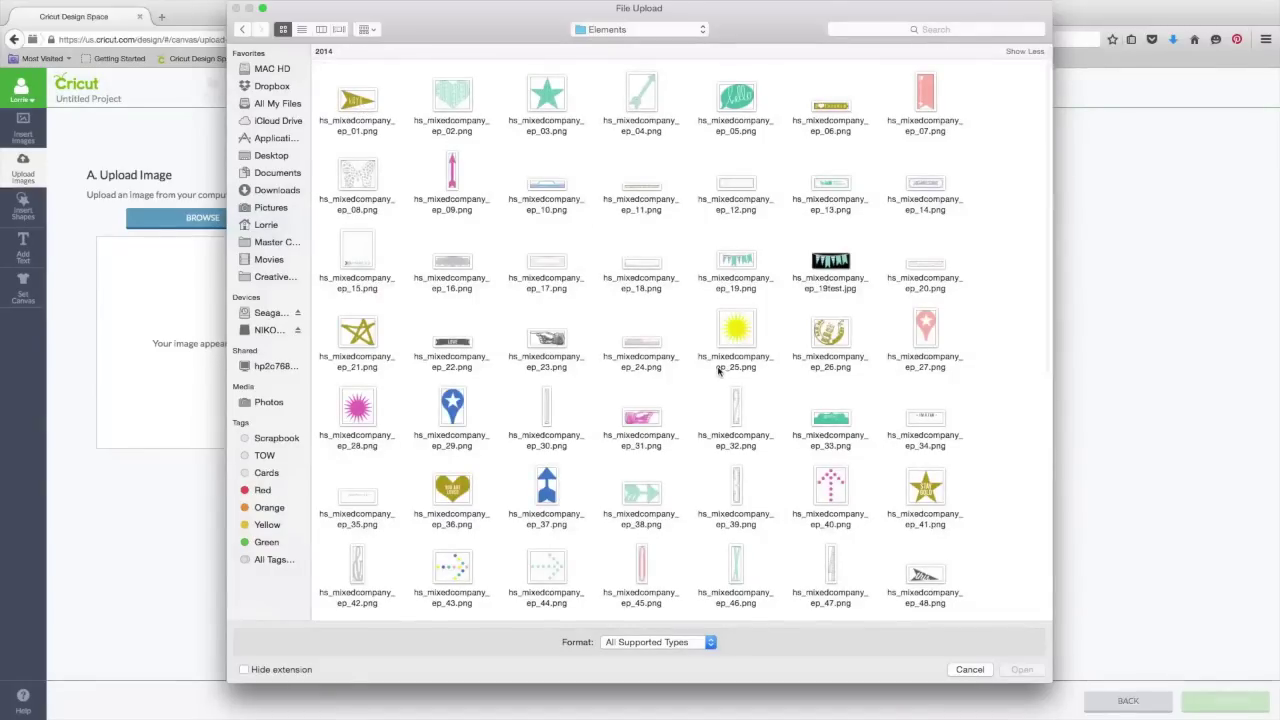
scroll(715, 374, "down", 1)
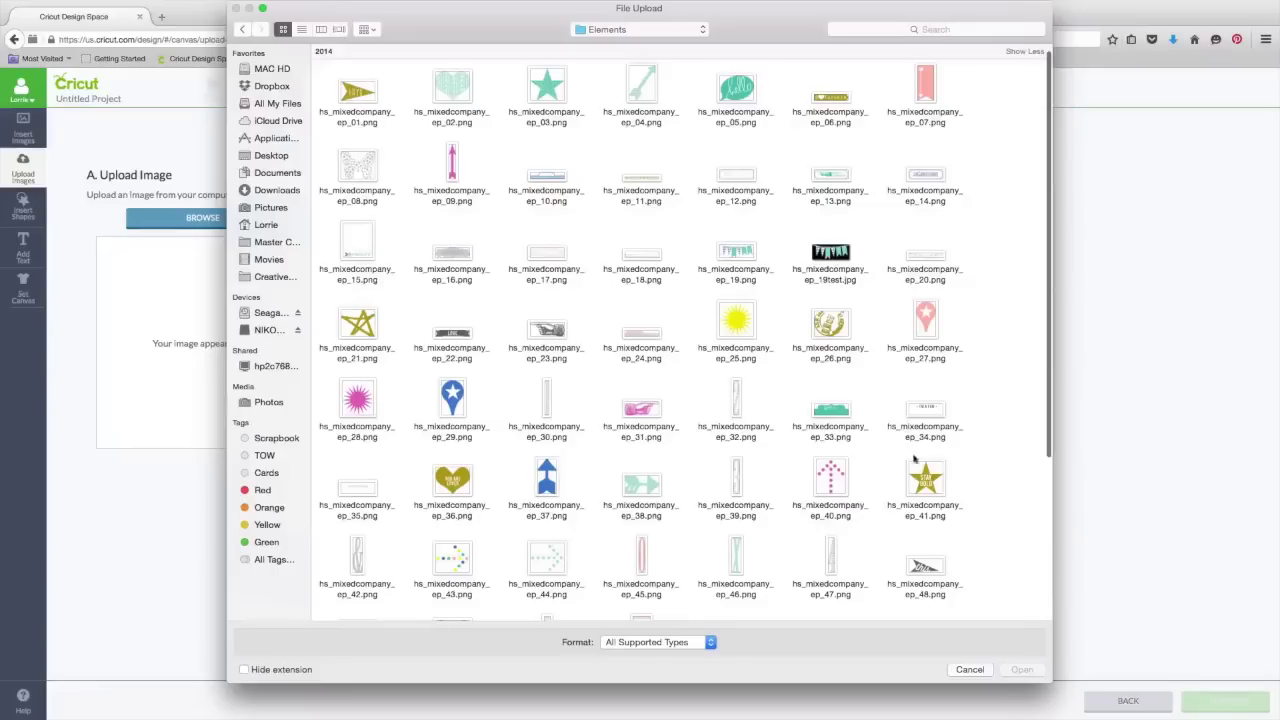
left_click(928, 483)
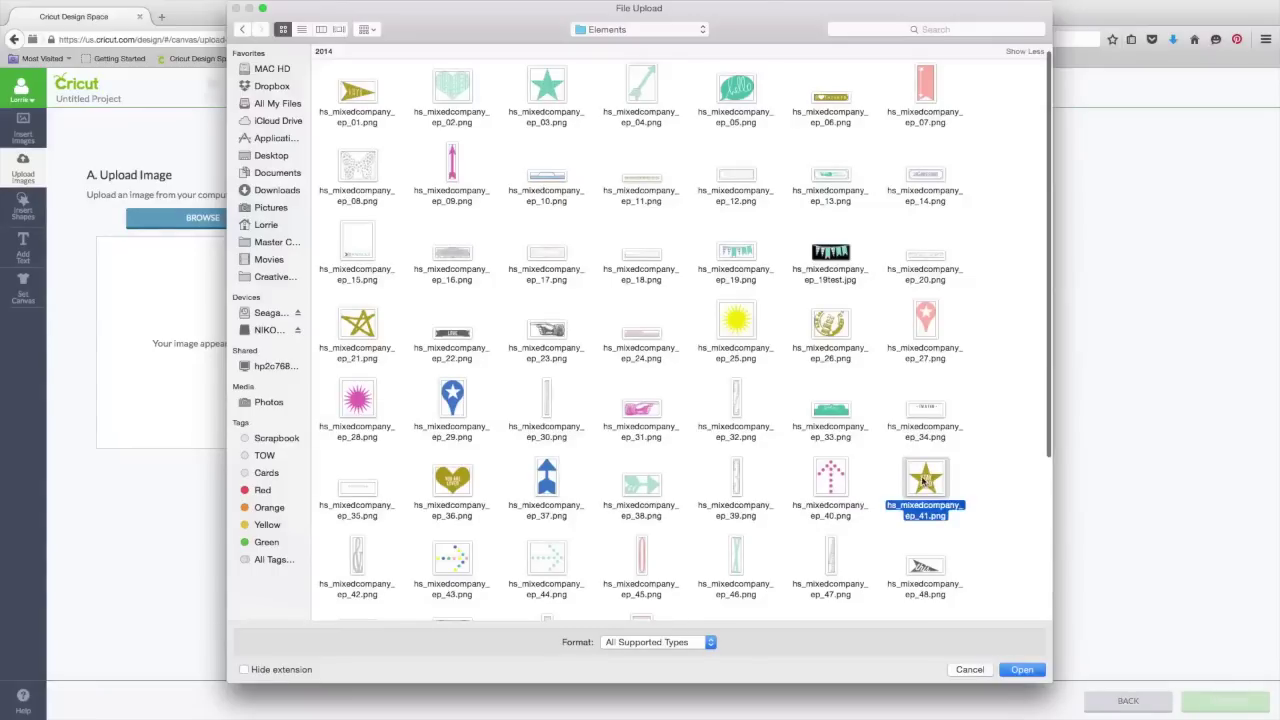
left_click(1022, 670)
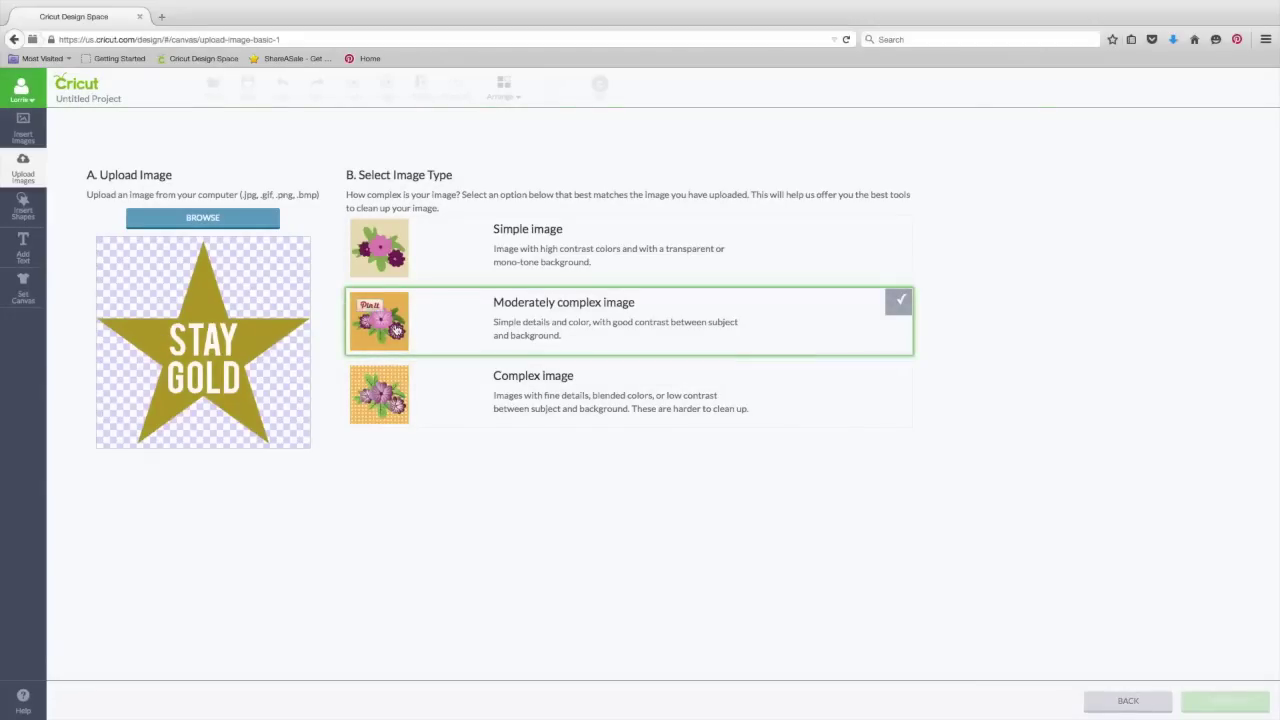
Set the image type to Moderately complex image, preview the star's cut outline, and continue without erasing anything.
left_click(396, 330)
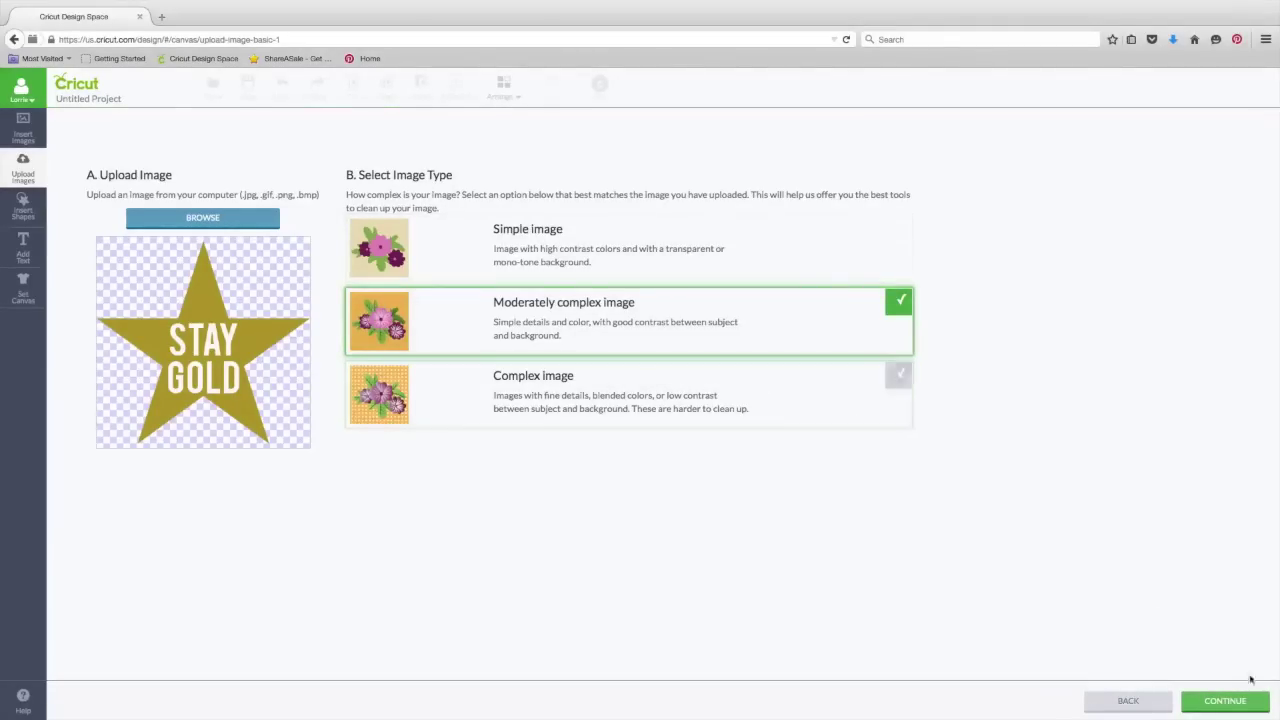
left_click(1235, 703)
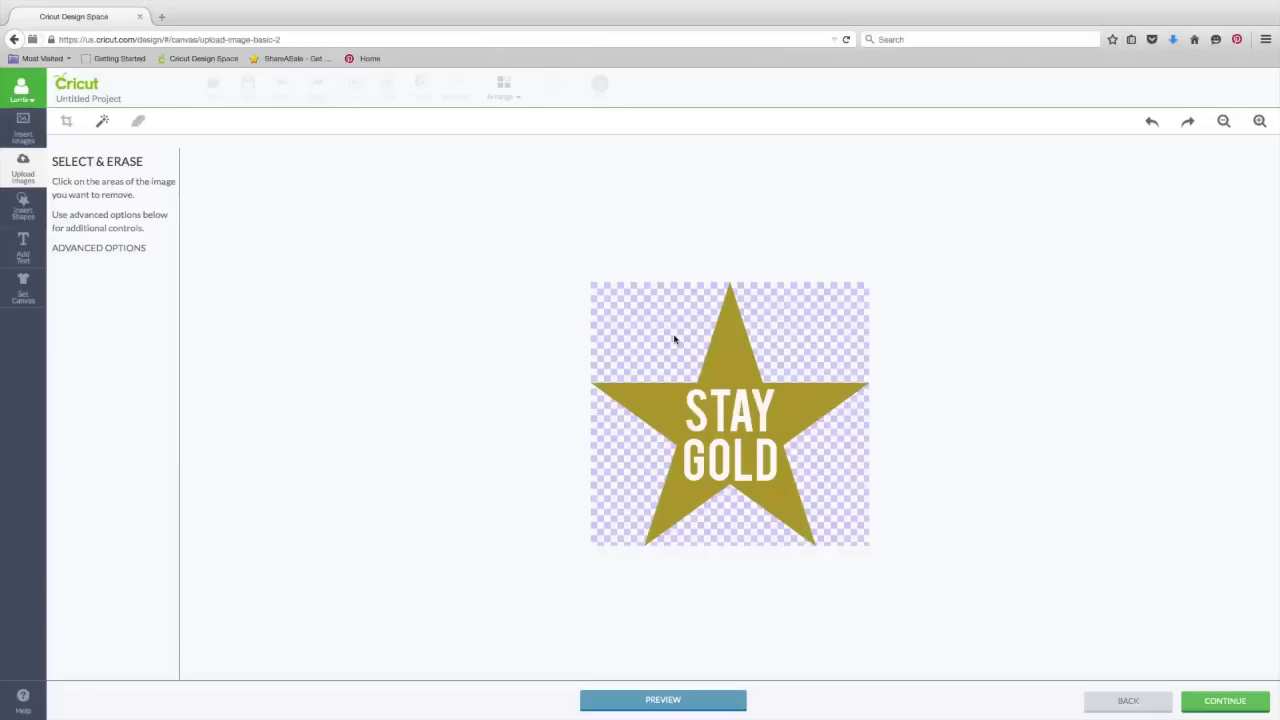
left_click(678, 703)
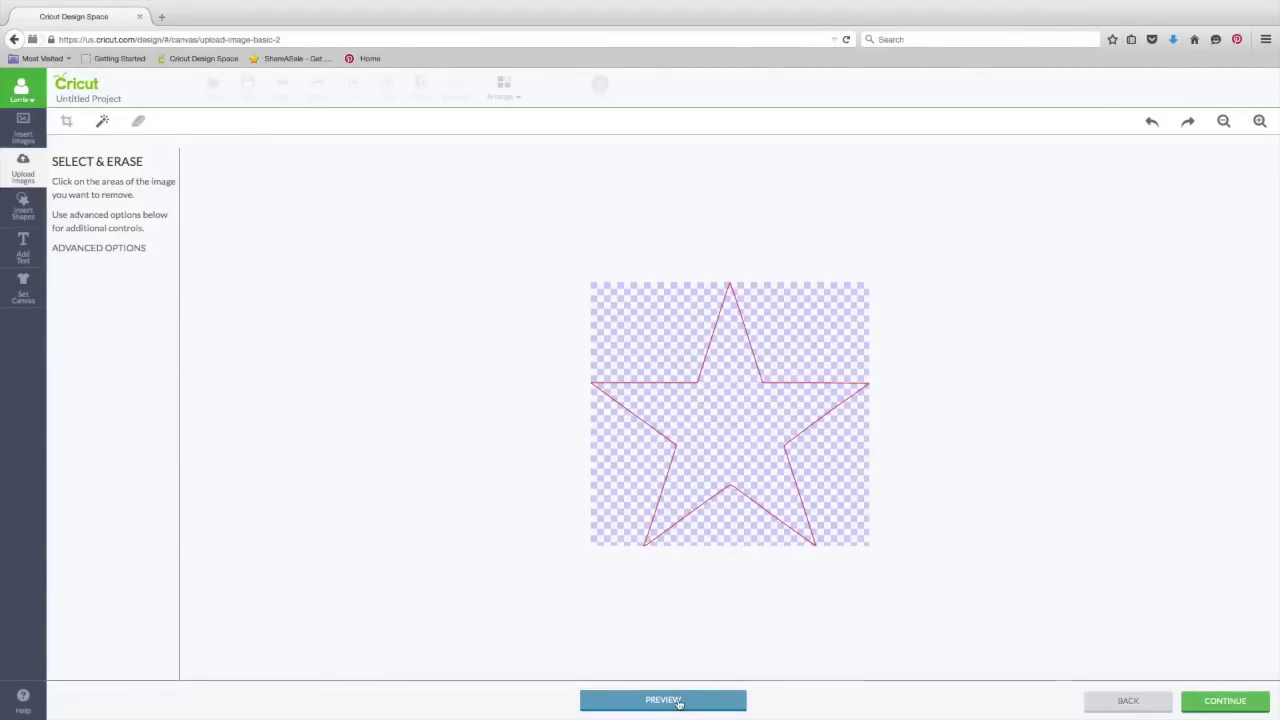
left_click(678, 703)
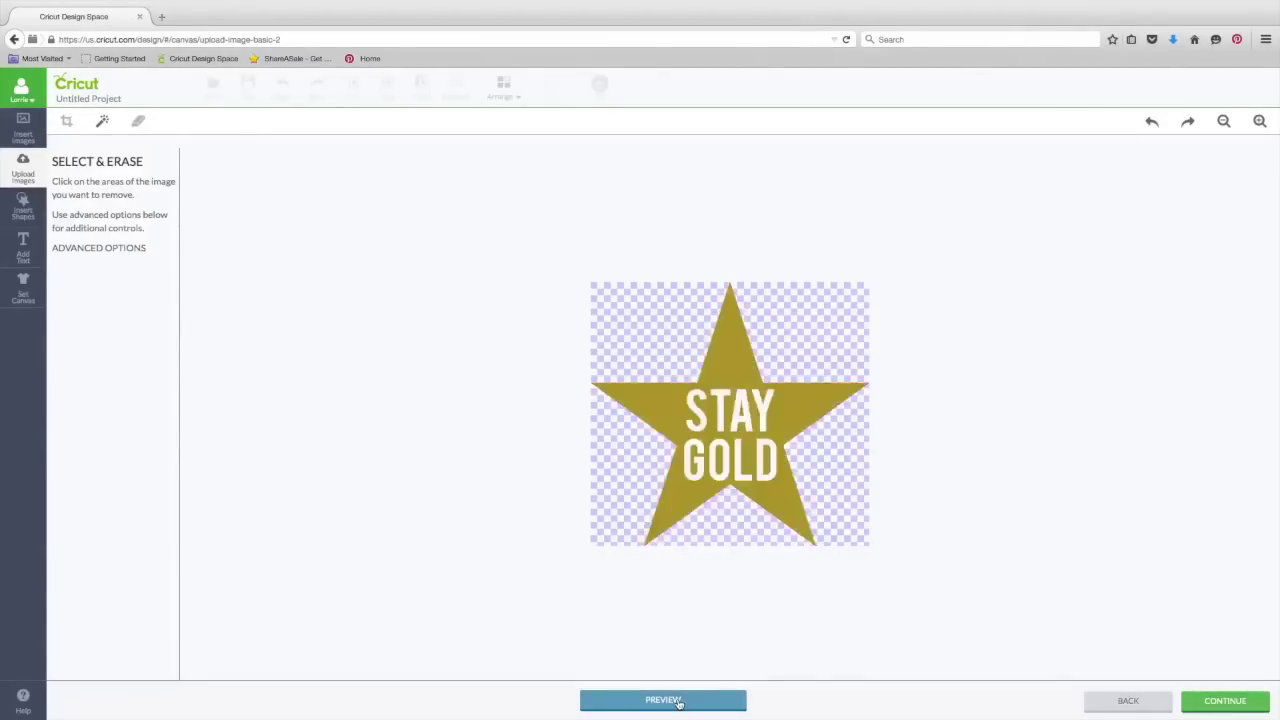
left_click(1240, 700)
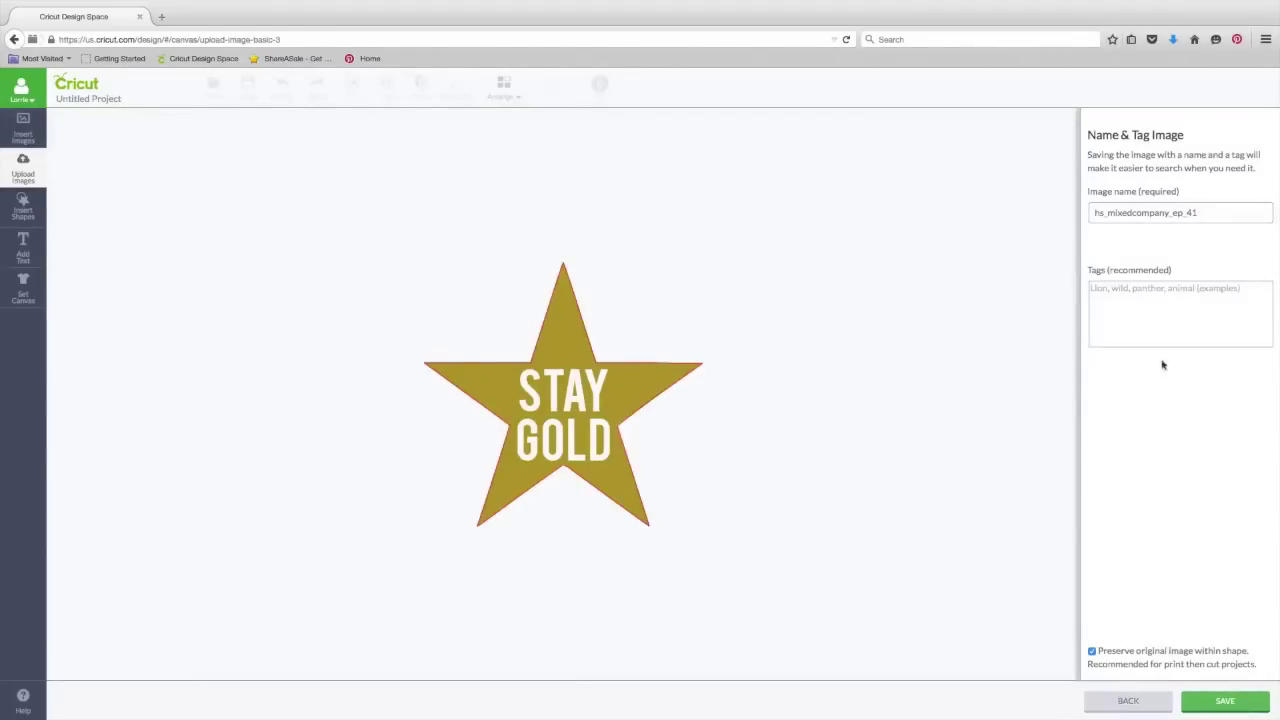
Compare the star image with and without the option that preserves the original image within the shape.
left_click(1148, 298)
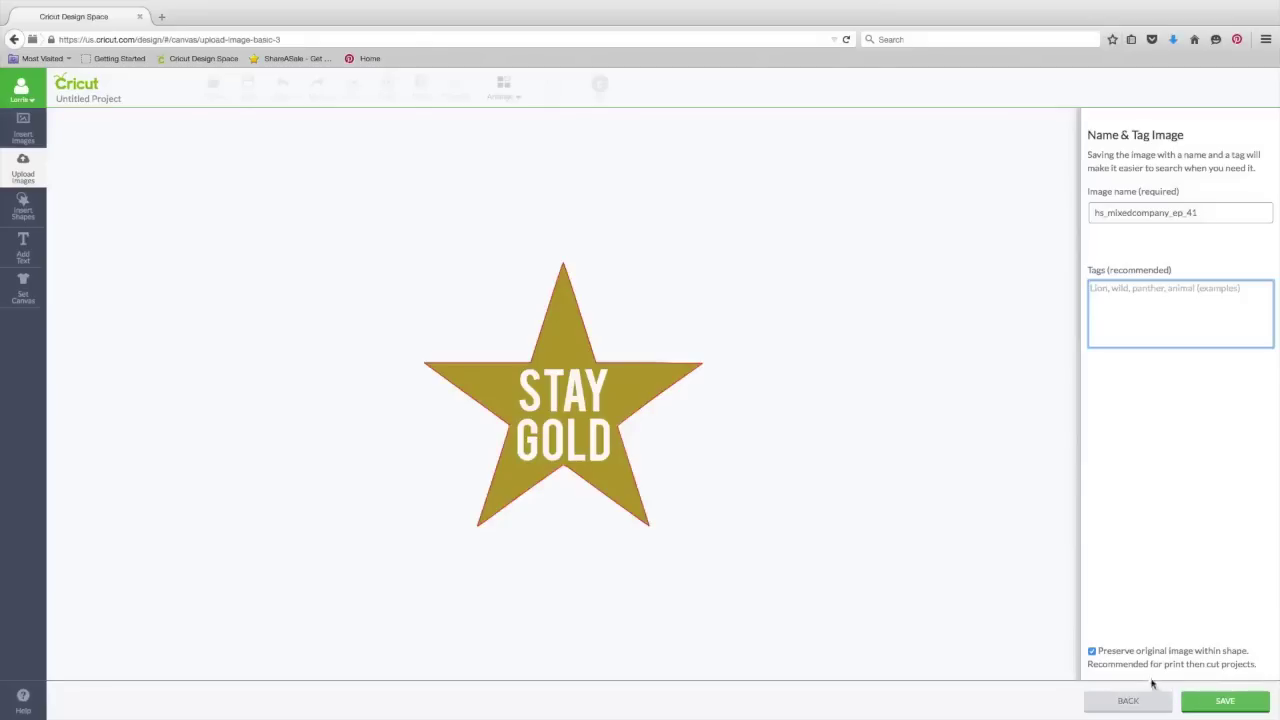
left_click(1092, 651)
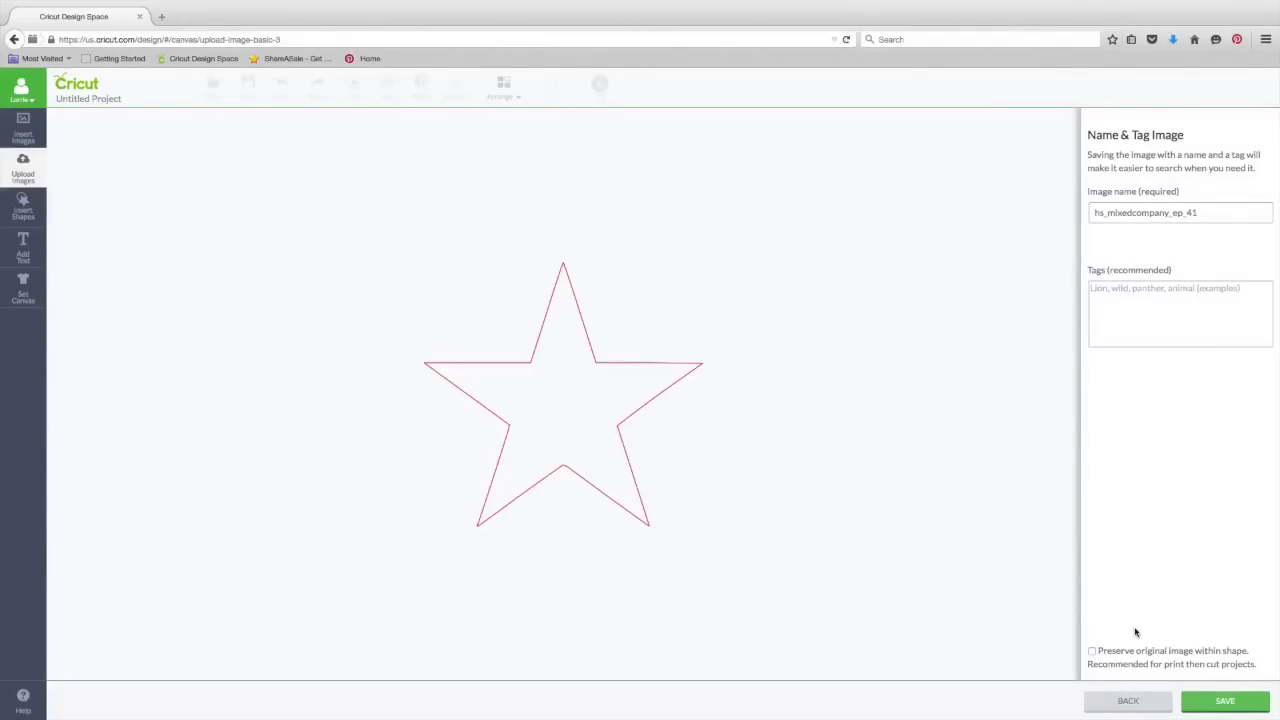
left_click(1092, 651)
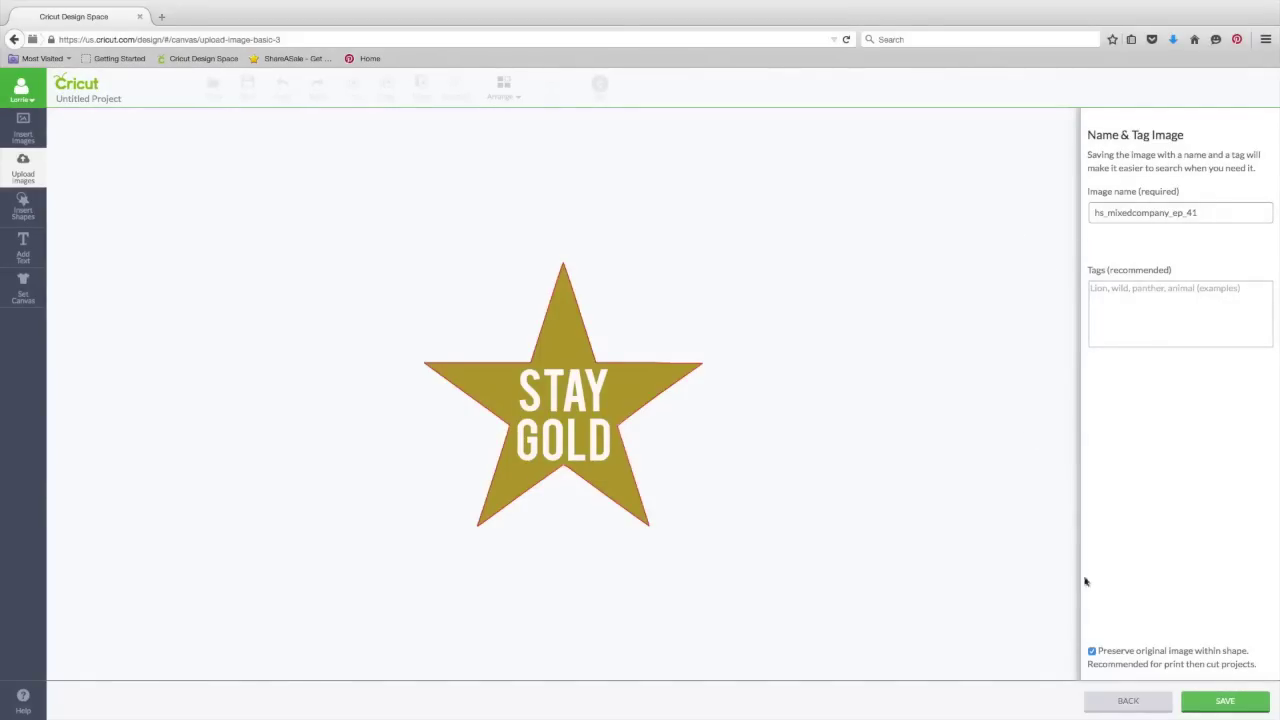
left_click(1092, 651)
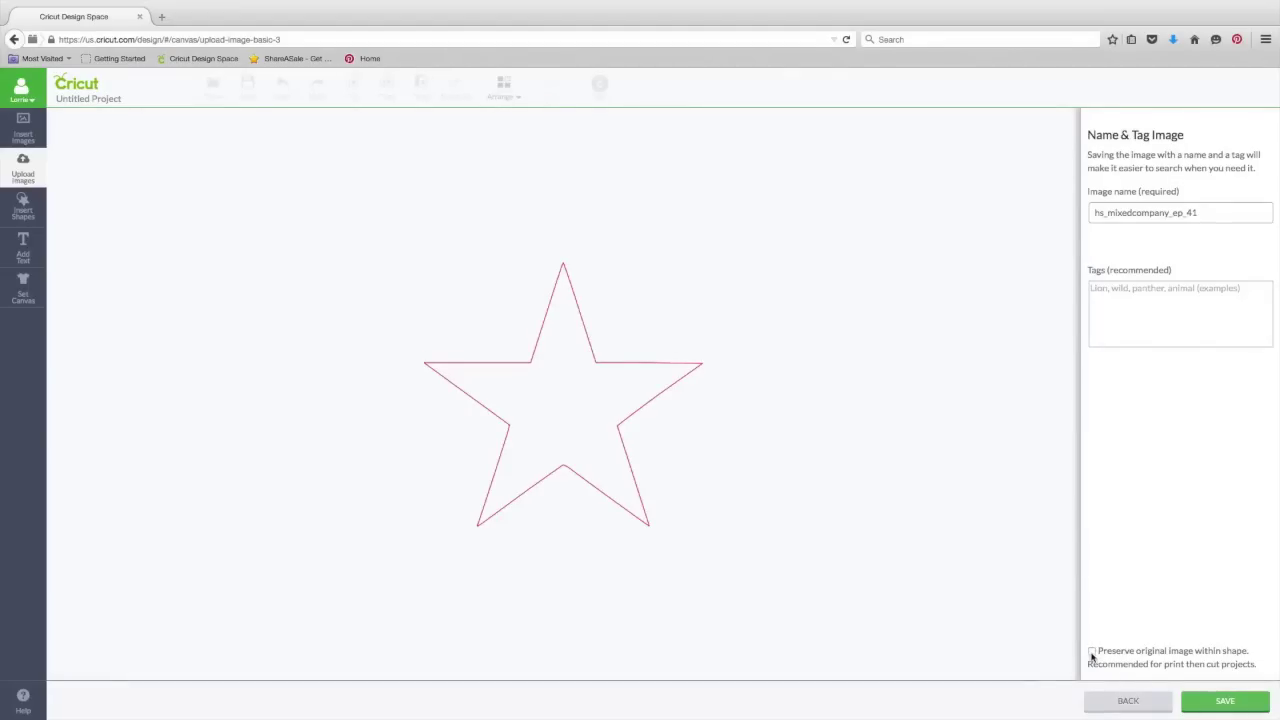
left_click(1092, 651)
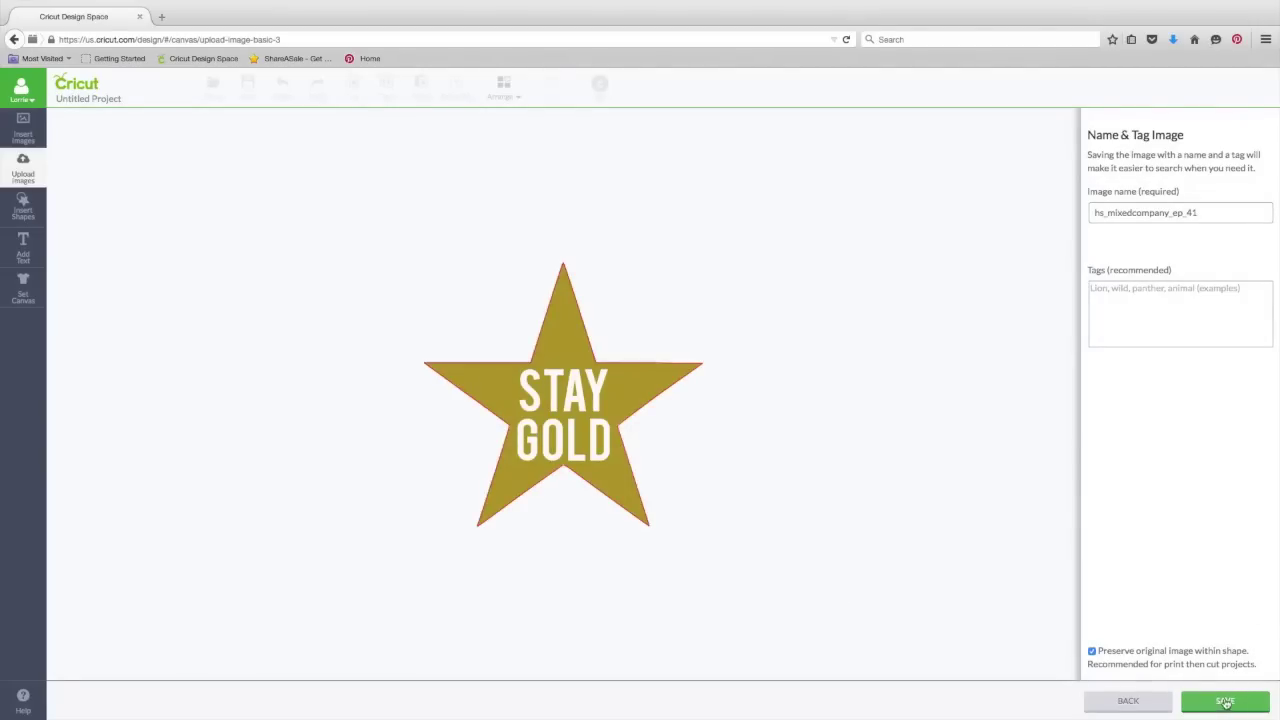
Save the Stay Gold star upload and insert it from the uploaded images library onto the canvas.
left_click(1226, 702)
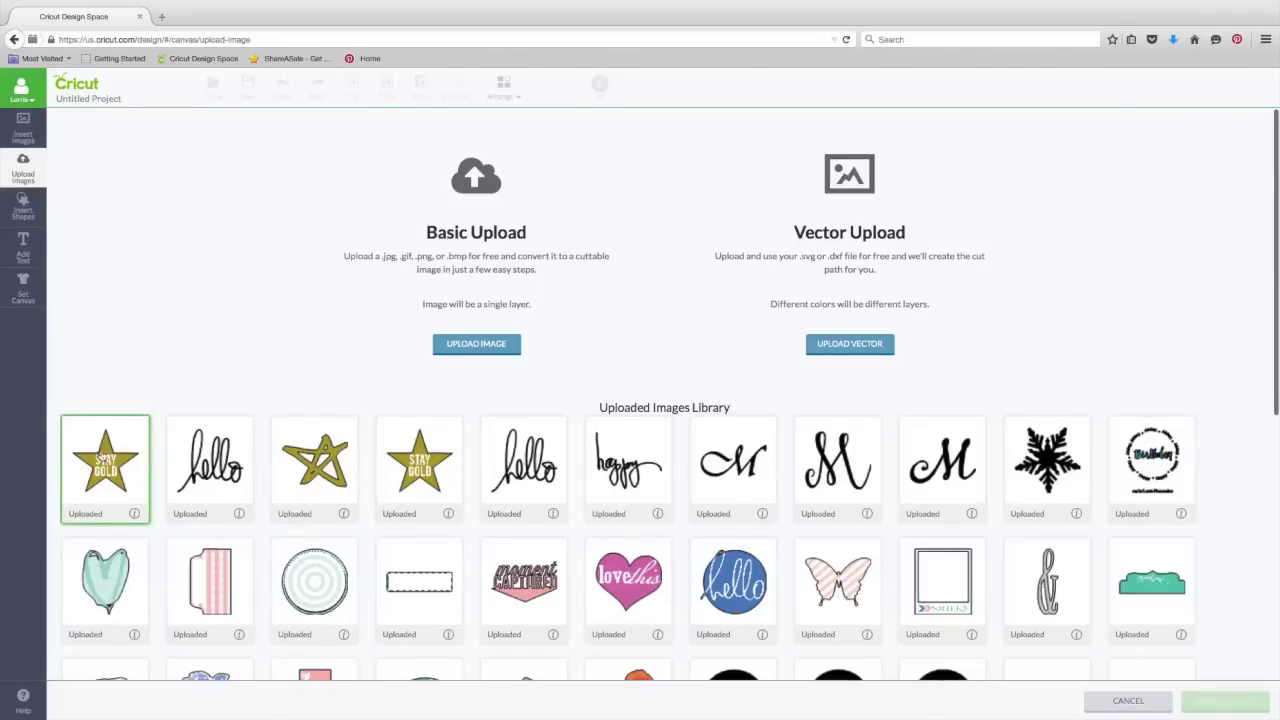
left_click(100, 462)
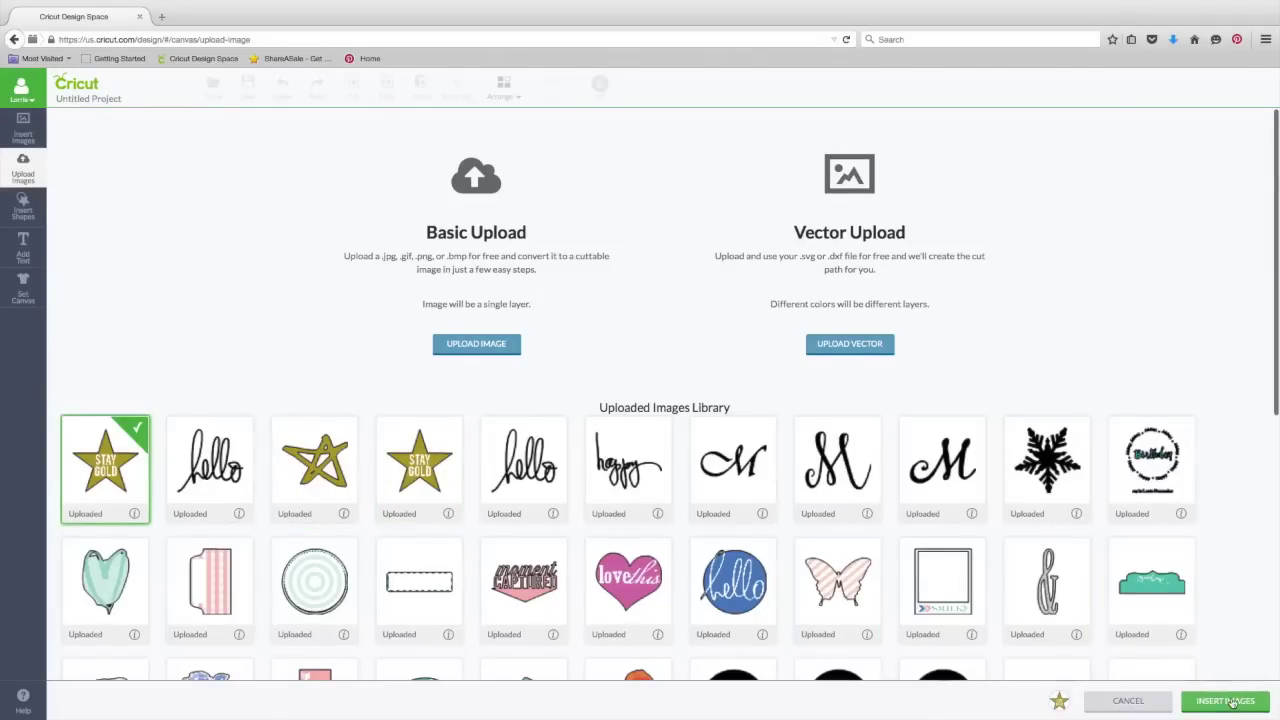
left_click(1230, 701)
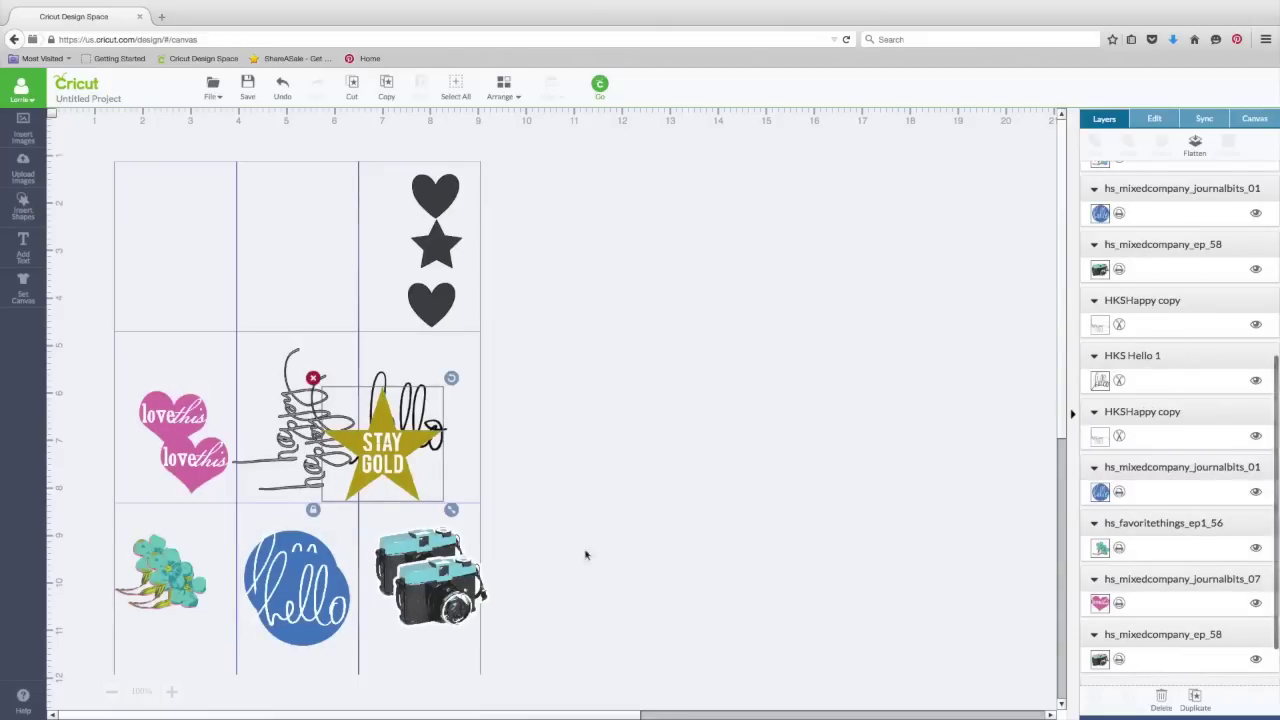
Move the Stay Gold star into the template's top-middle pocket and shrink it to fit inside.
left_click_drag(401, 472, 314, 244)
left_click_drag(362, 290, 331, 273)
left_click_drag(292, 224, 303, 291)
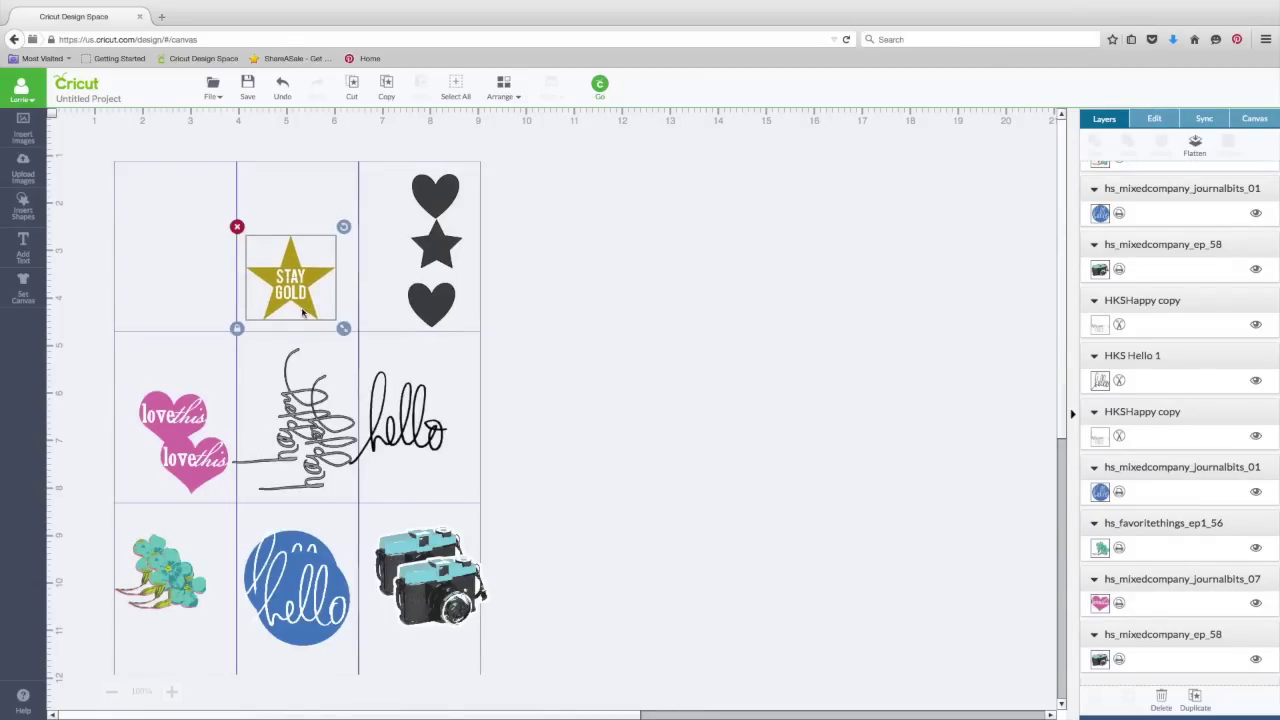
Start a new basic image upload and load the hand-drawn star file hs_mixedcompany_ep_21.png from the Elements folder.
left_click(168, 258)
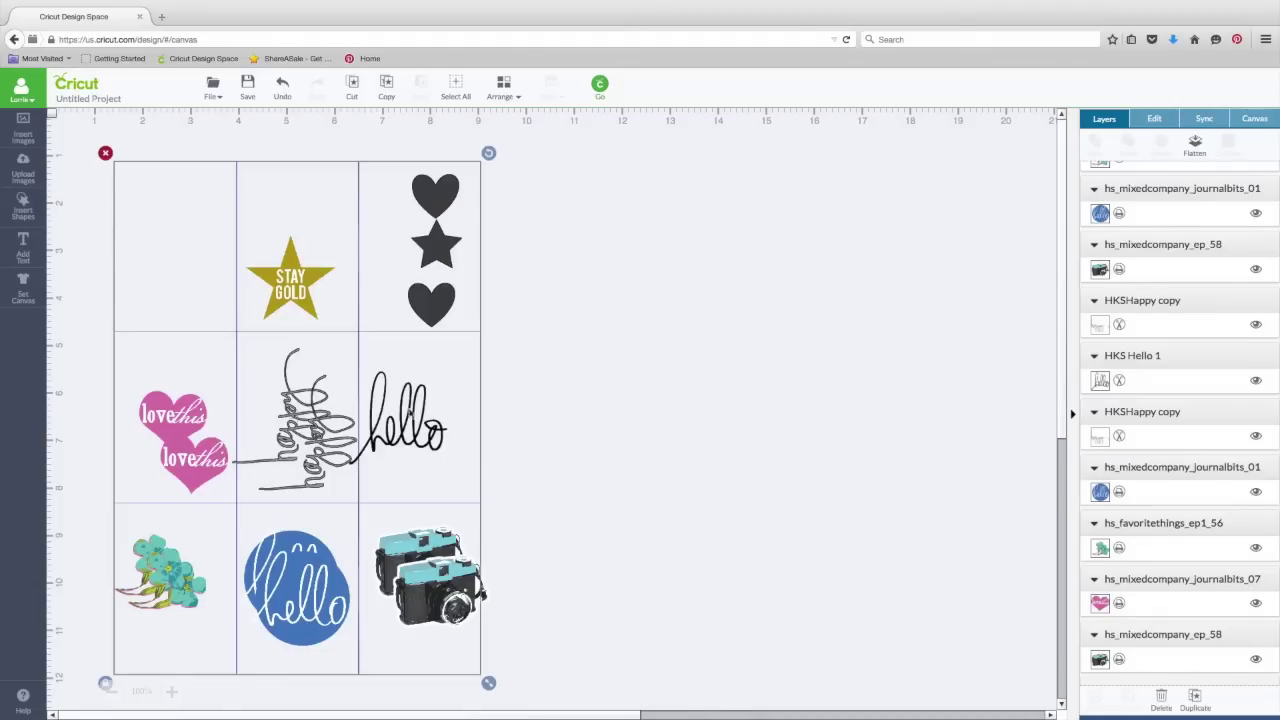
left_click(26, 178)
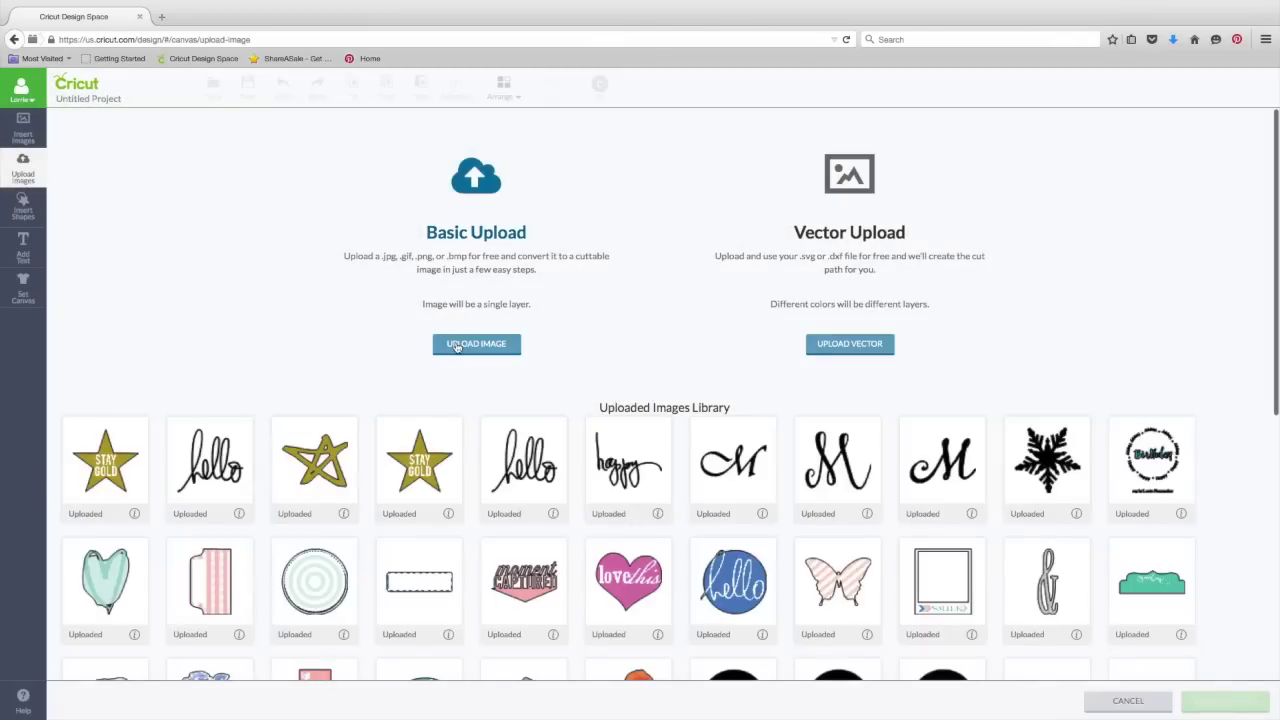
left_click(456, 346)
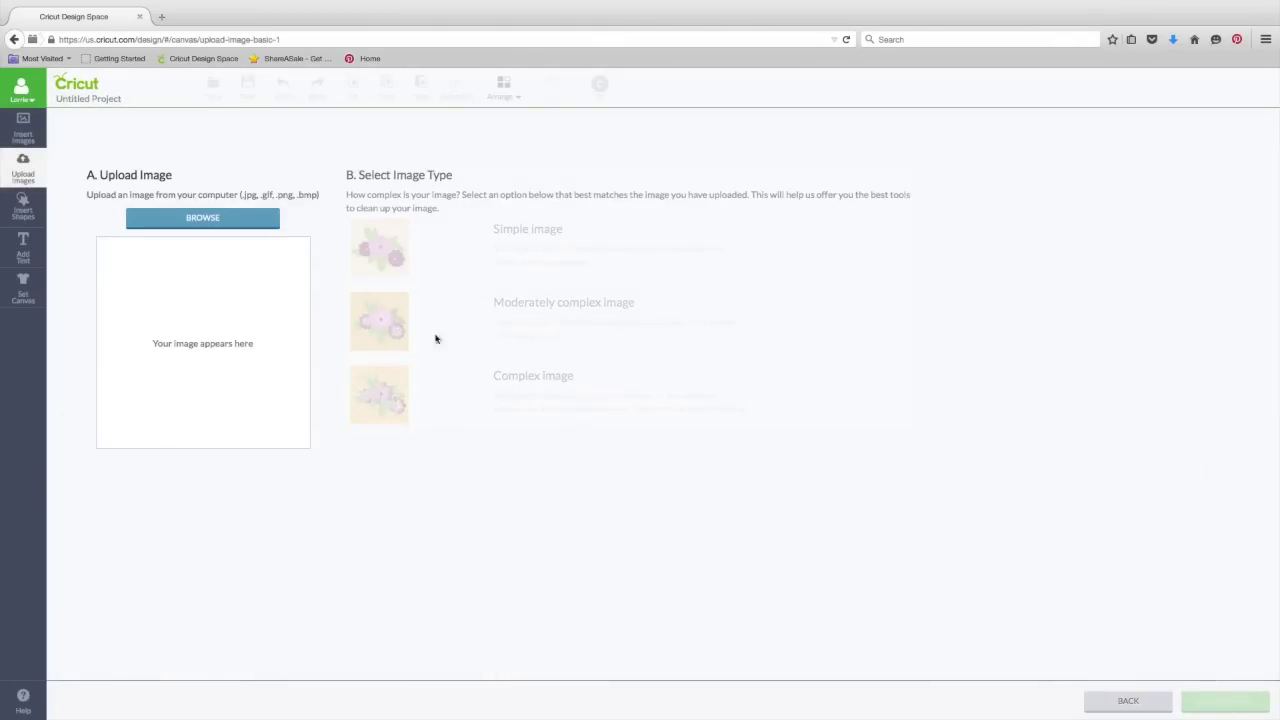
left_click(226, 219)
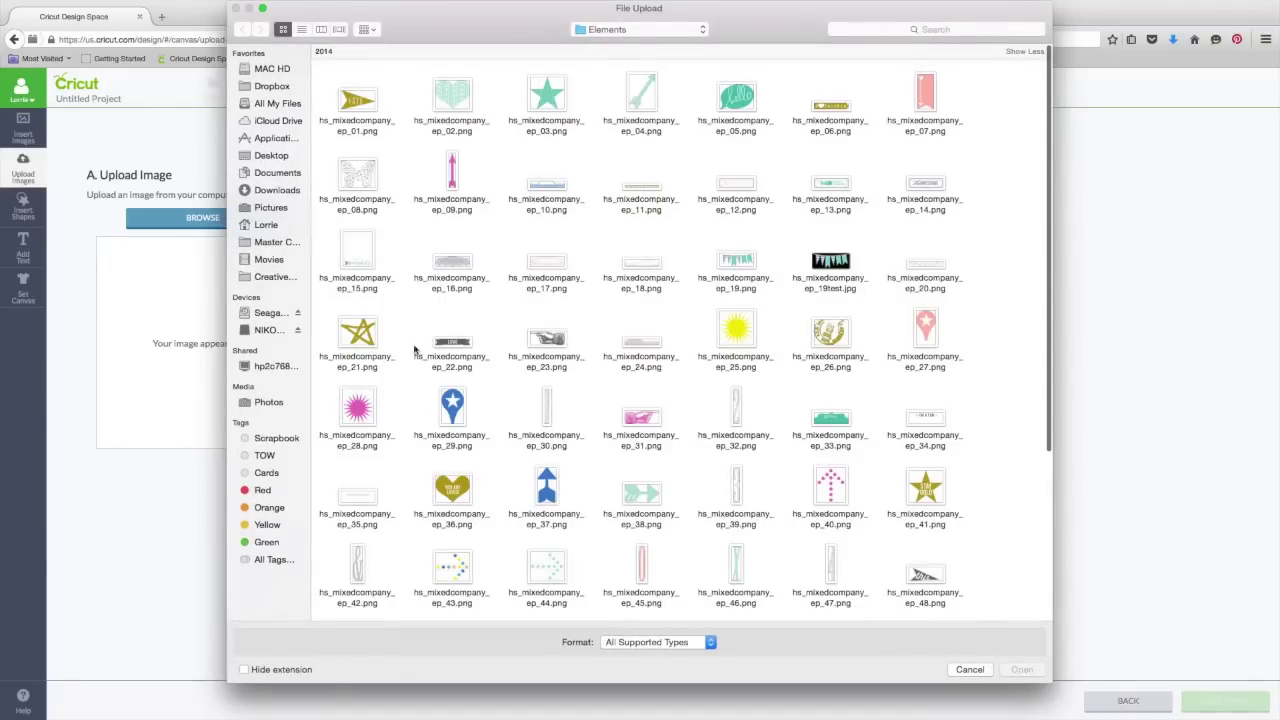
left_click(362, 332)
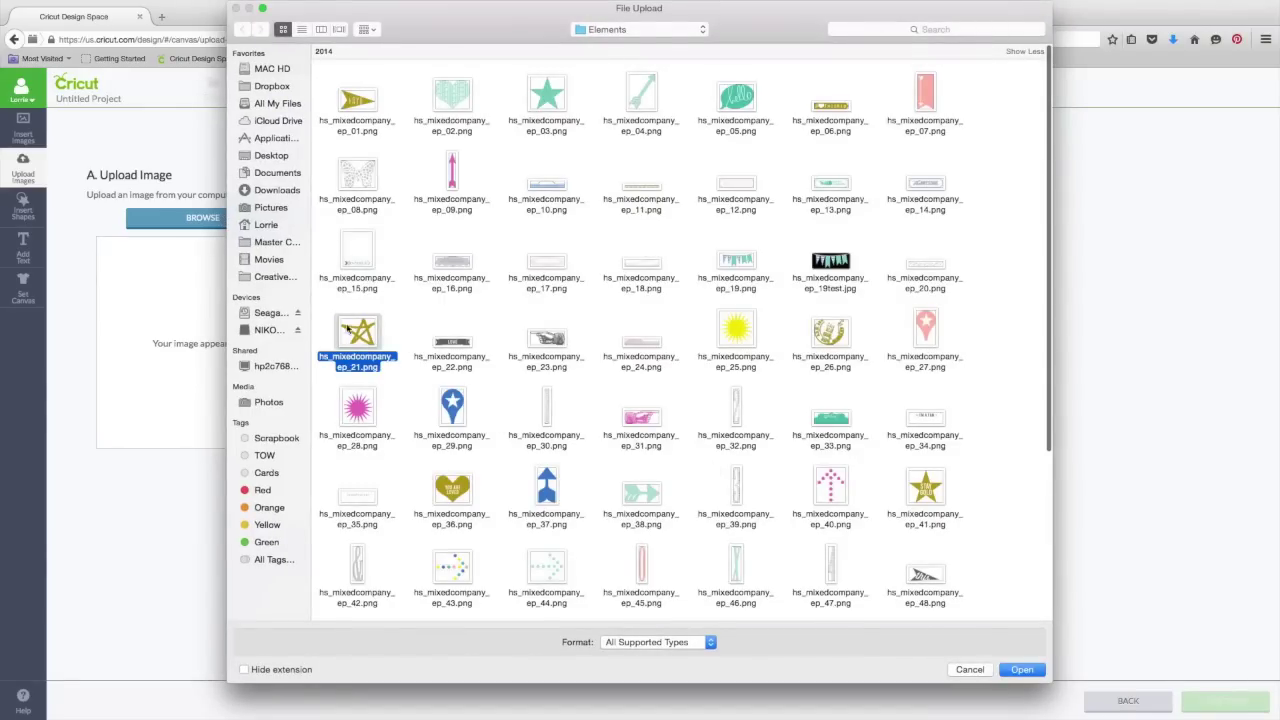
left_click(1018, 669)
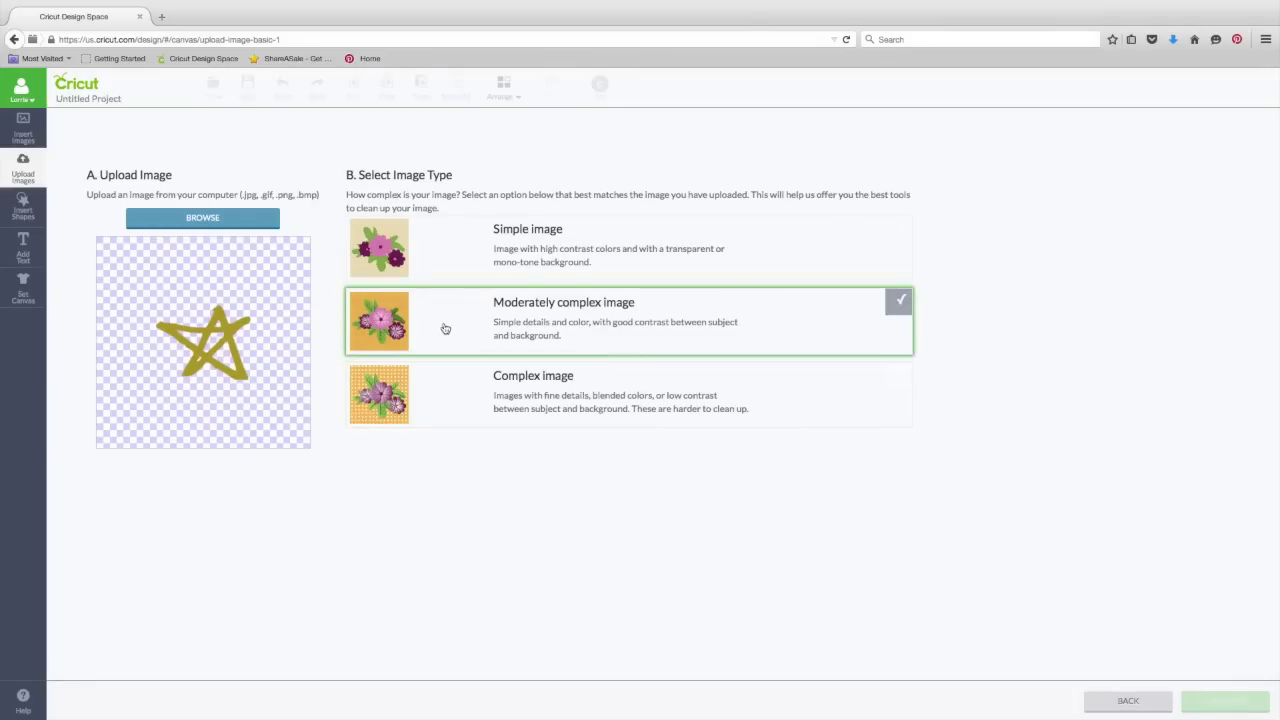
Classify the hand-drawn star as a Moderately complex image, preview its cut outline, and continue without erasing anything.
left_click(403, 323)
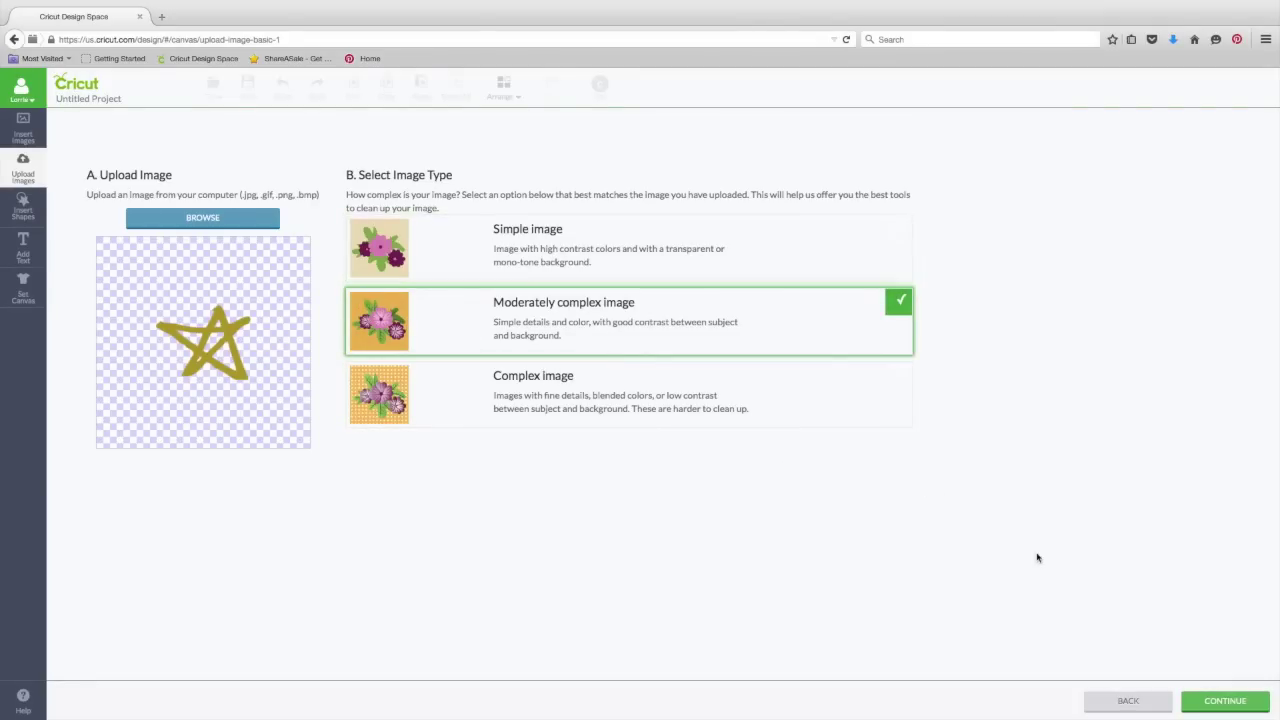
left_click(1224, 702)
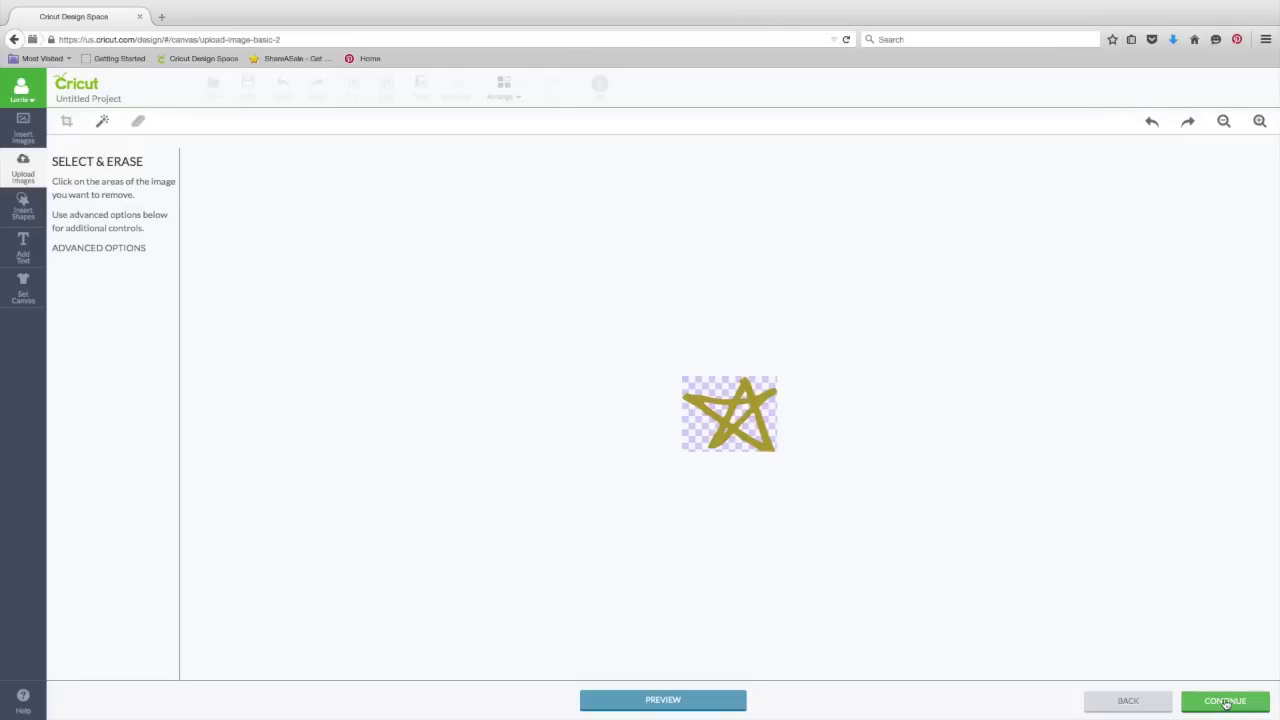
left_click(663, 702)
left_click(663, 702)
left_click(1227, 700)
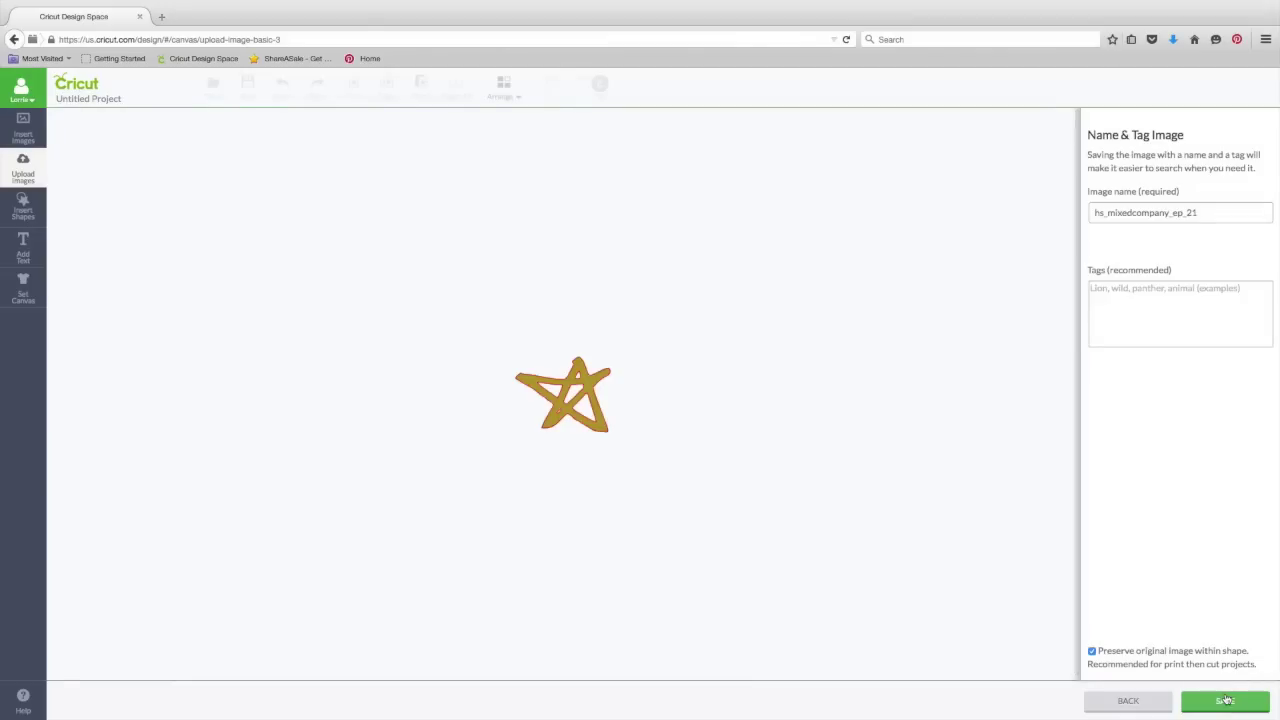
Compare the hand-drawn star with and without its original image preserved within the shape, then save it with that option enabled.
left_click(1091, 652)
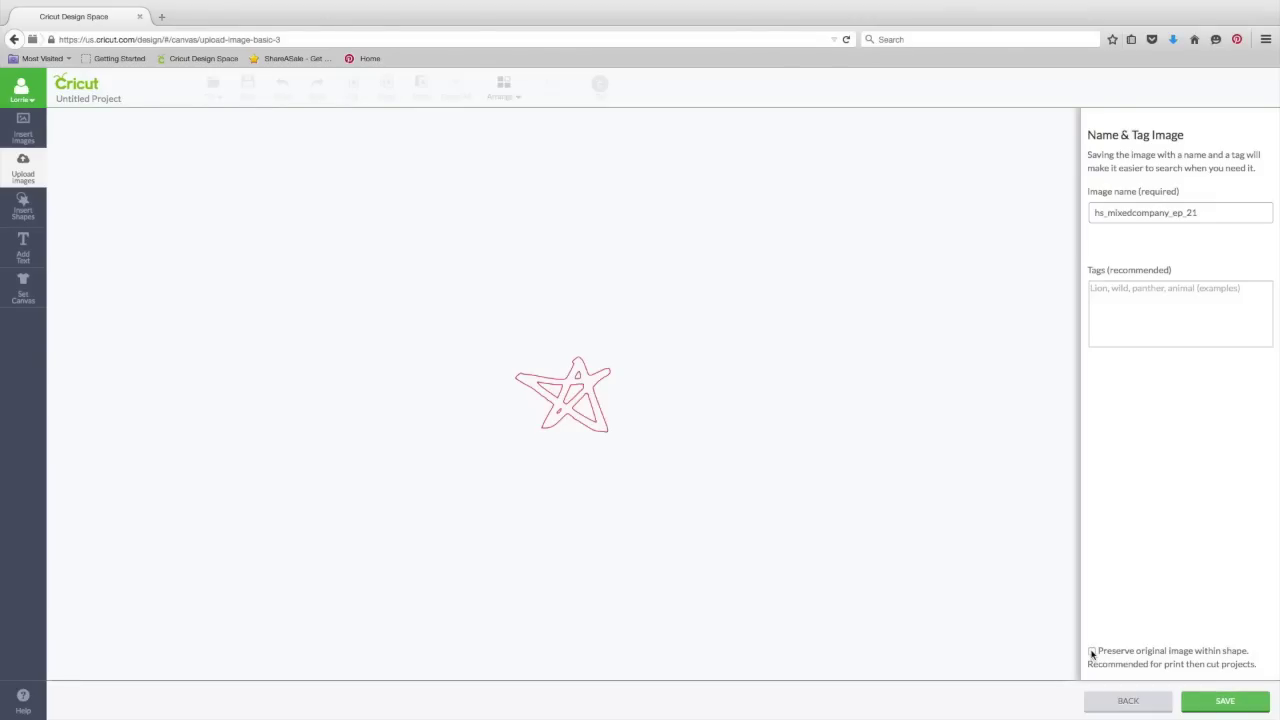
left_click(1091, 652)
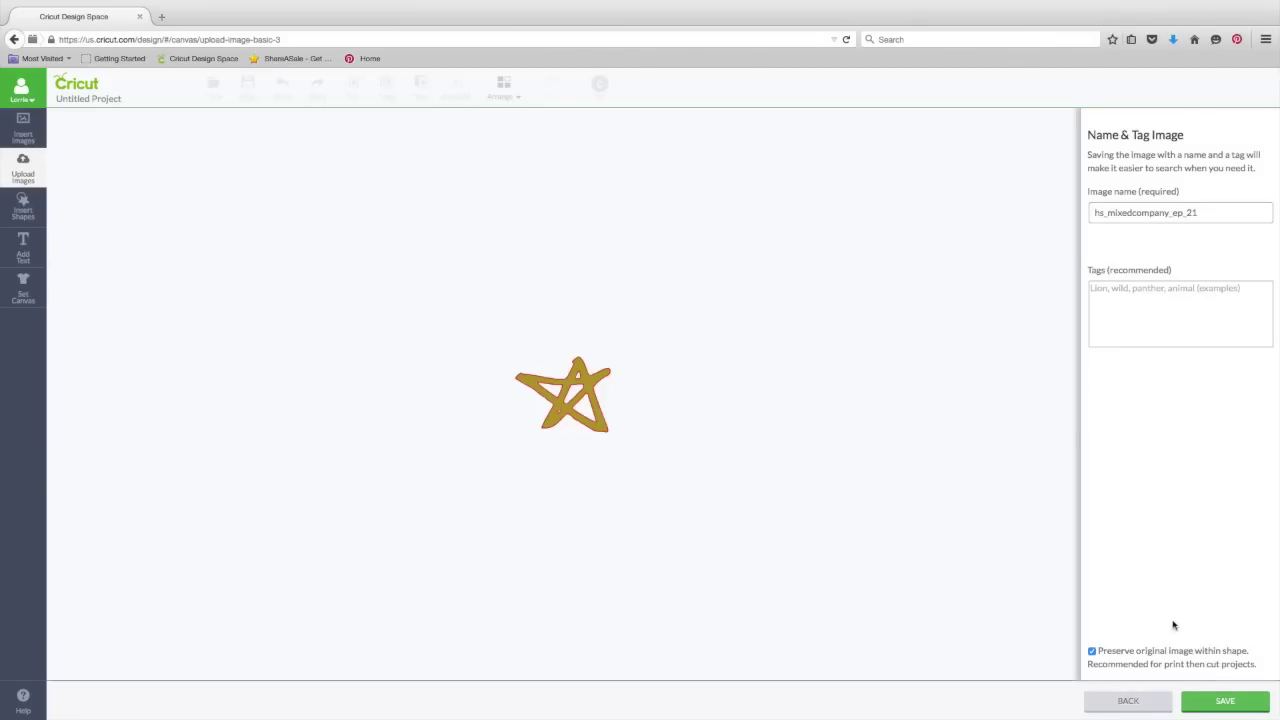
left_click(1224, 704)
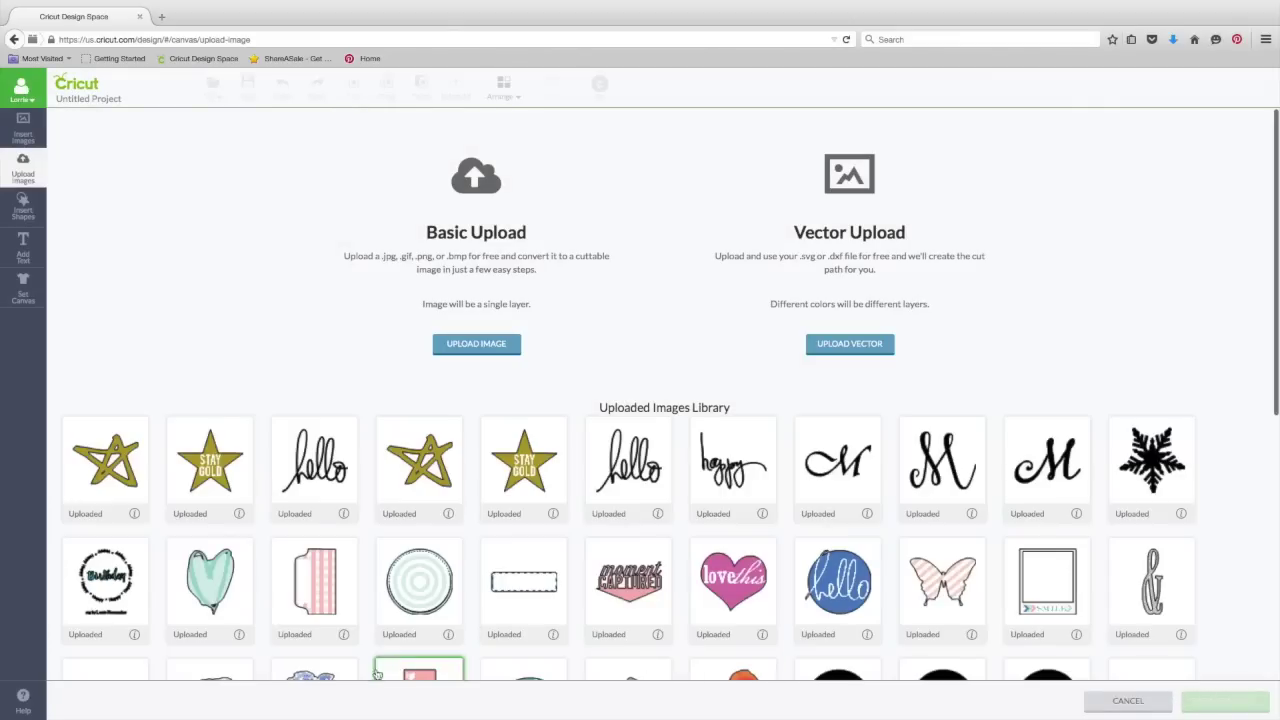
Insert the uploaded hand-drawn star and place it, shrunk to fit, above the Stay Gold star in the template's top-middle pocket.
left_click(120, 438)
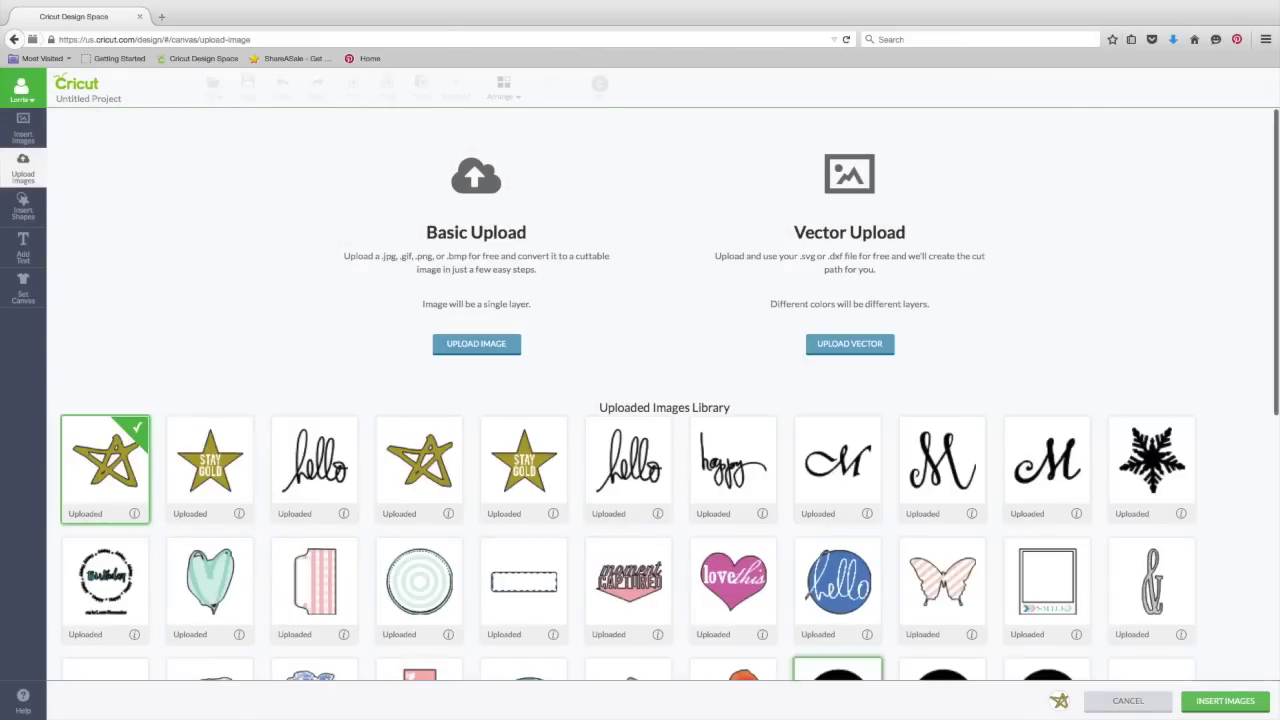
left_click(1196, 703)
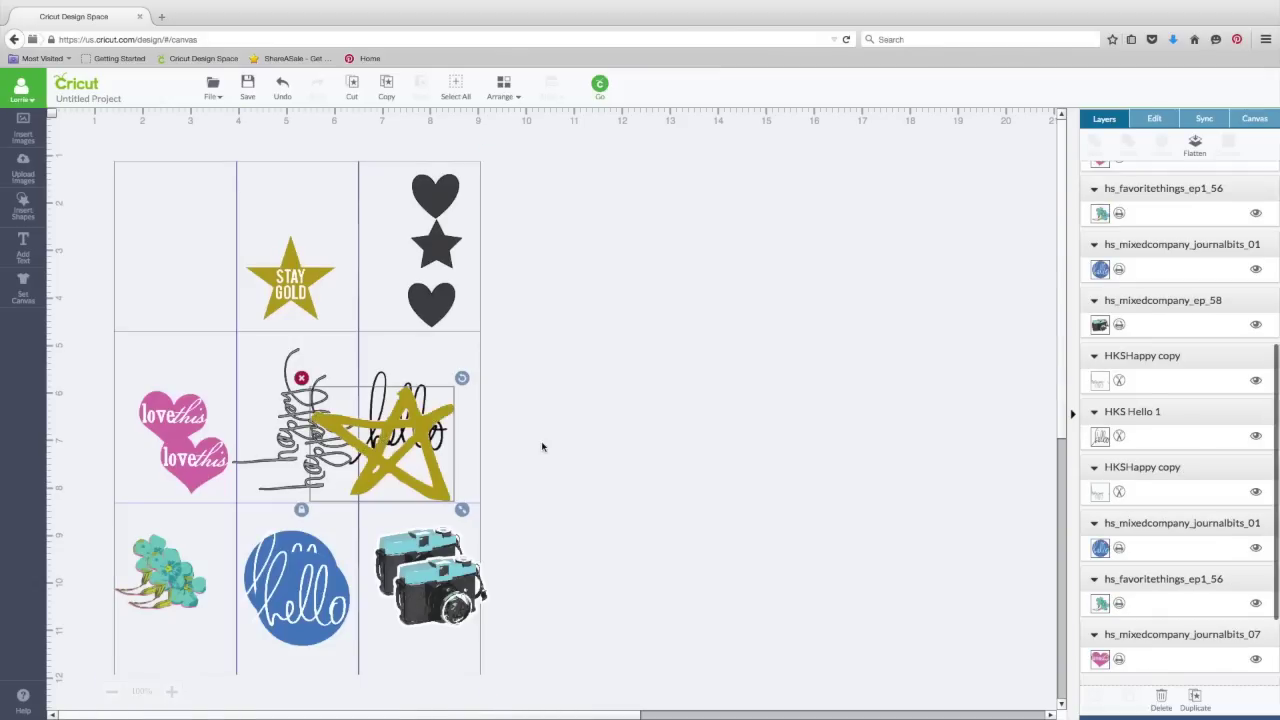
left_click_drag(463, 508, 330, 224)
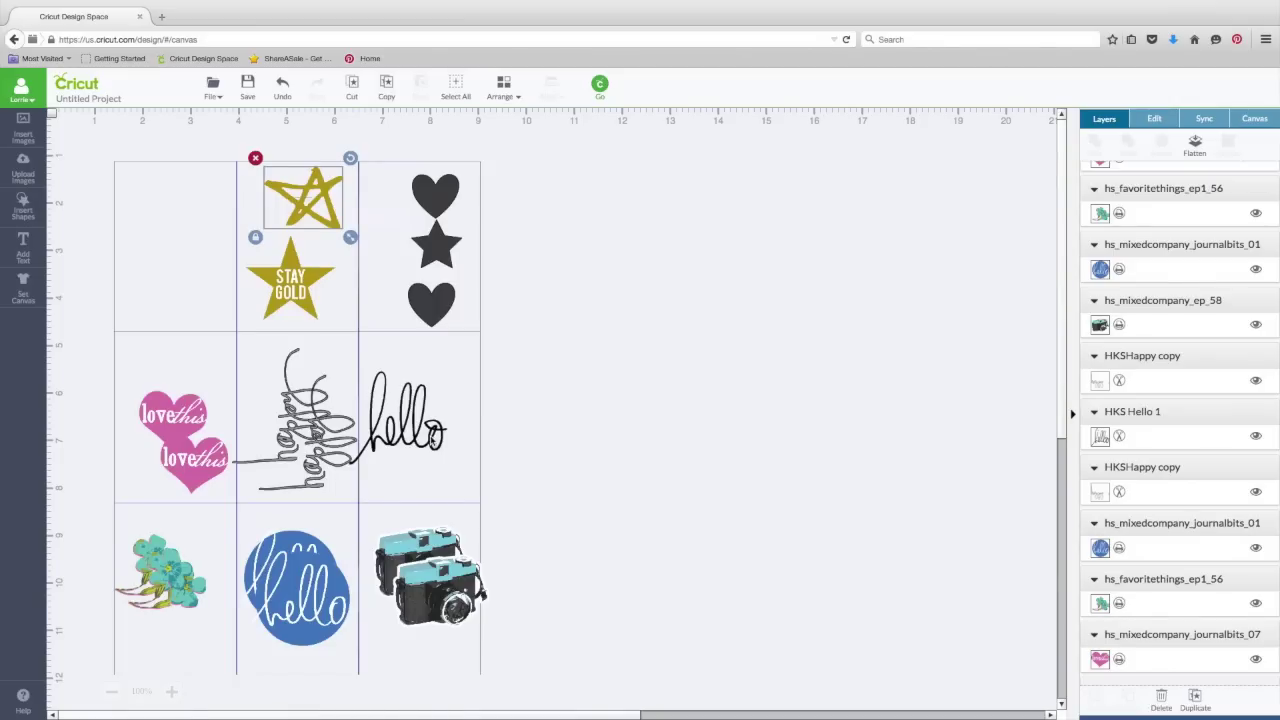
Start another basic image upload and load HKS Hello 1.png from the Desktop folder.
left_click(24, 162)
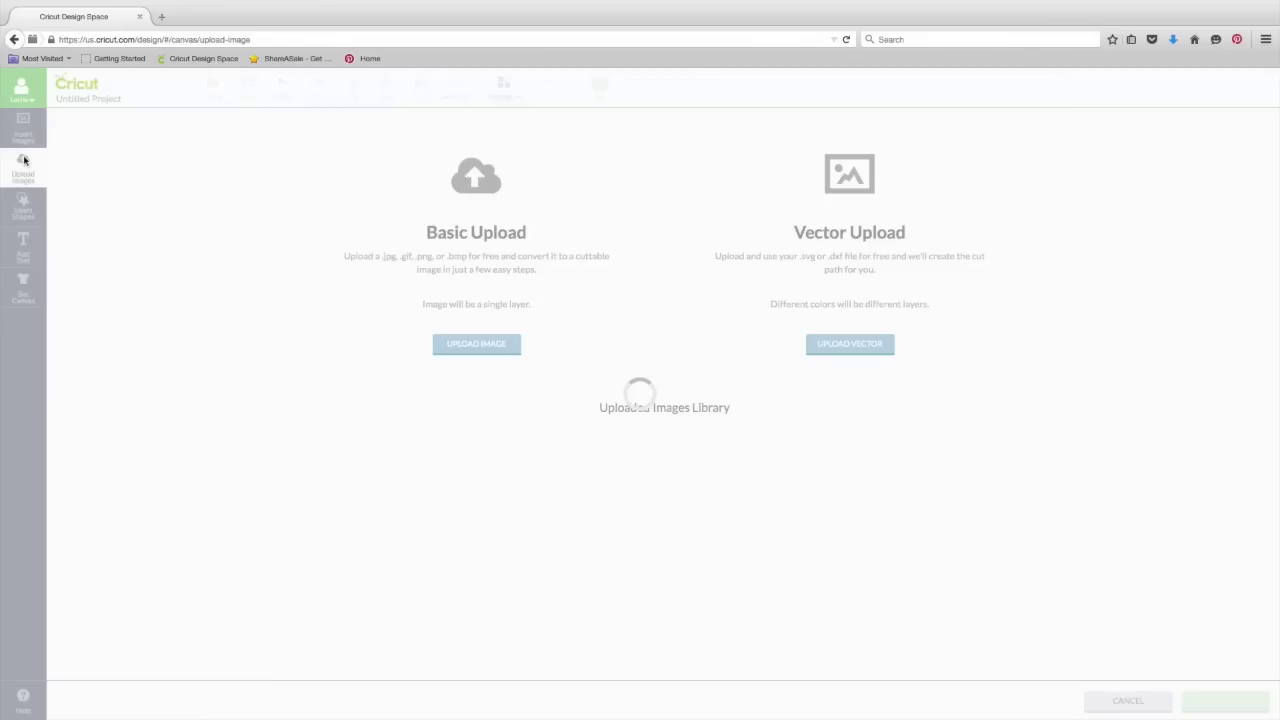
left_click(476, 344)
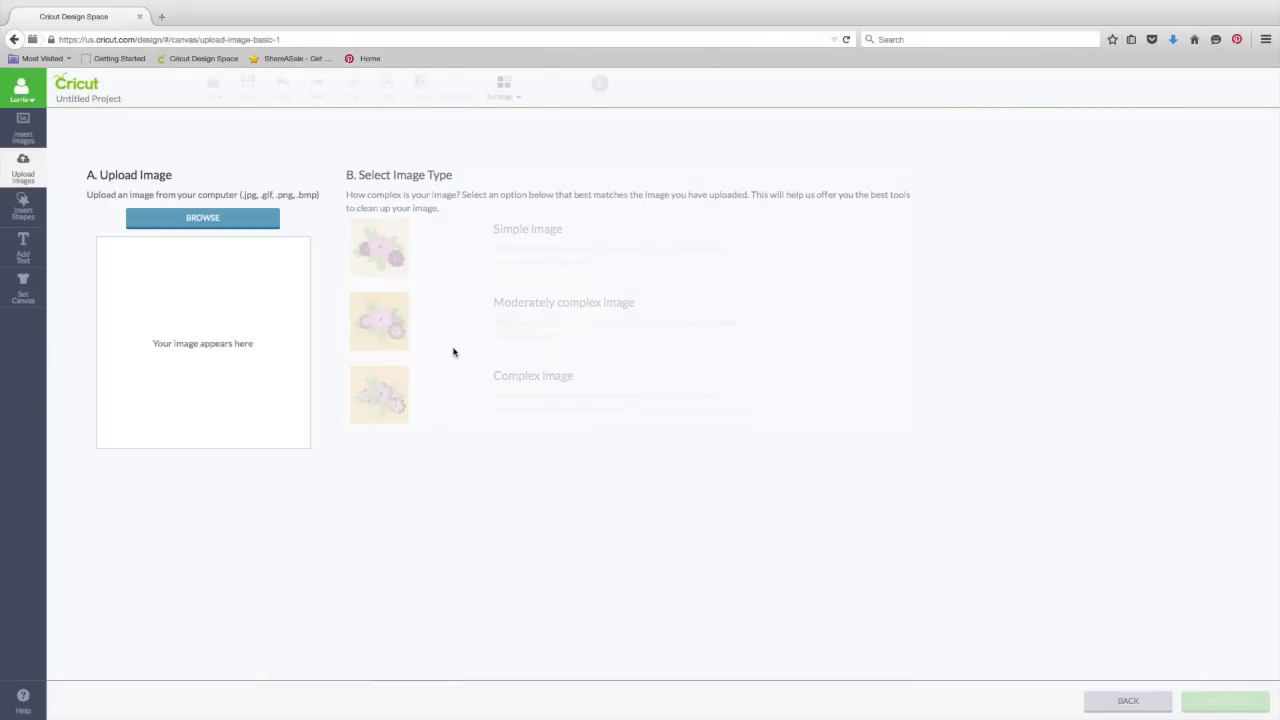
left_click(237, 216)
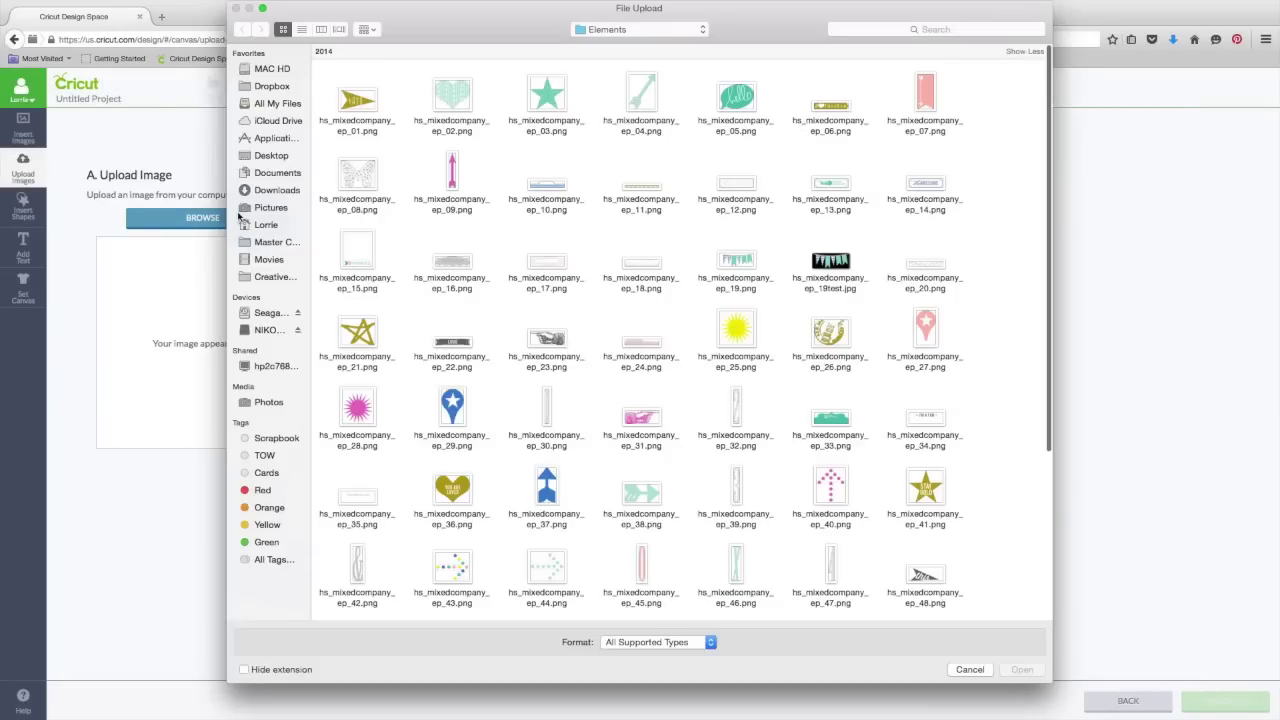
left_click(268, 156)
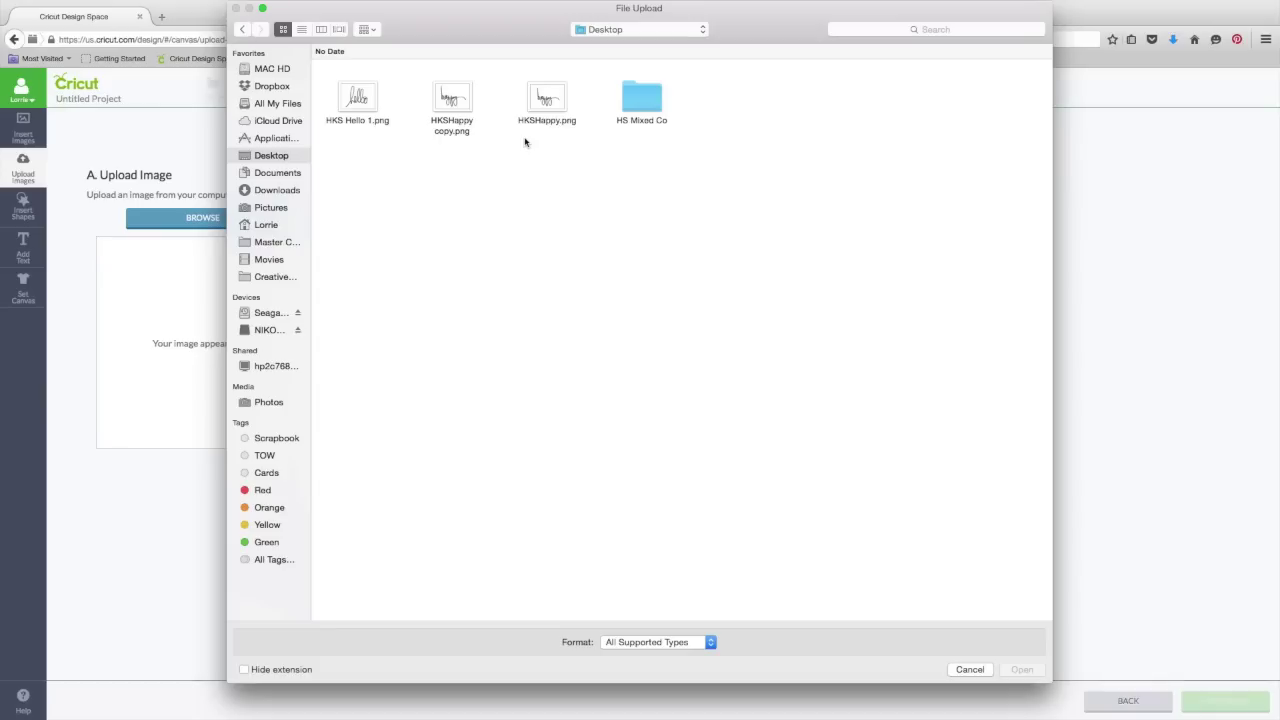
left_click(364, 101)
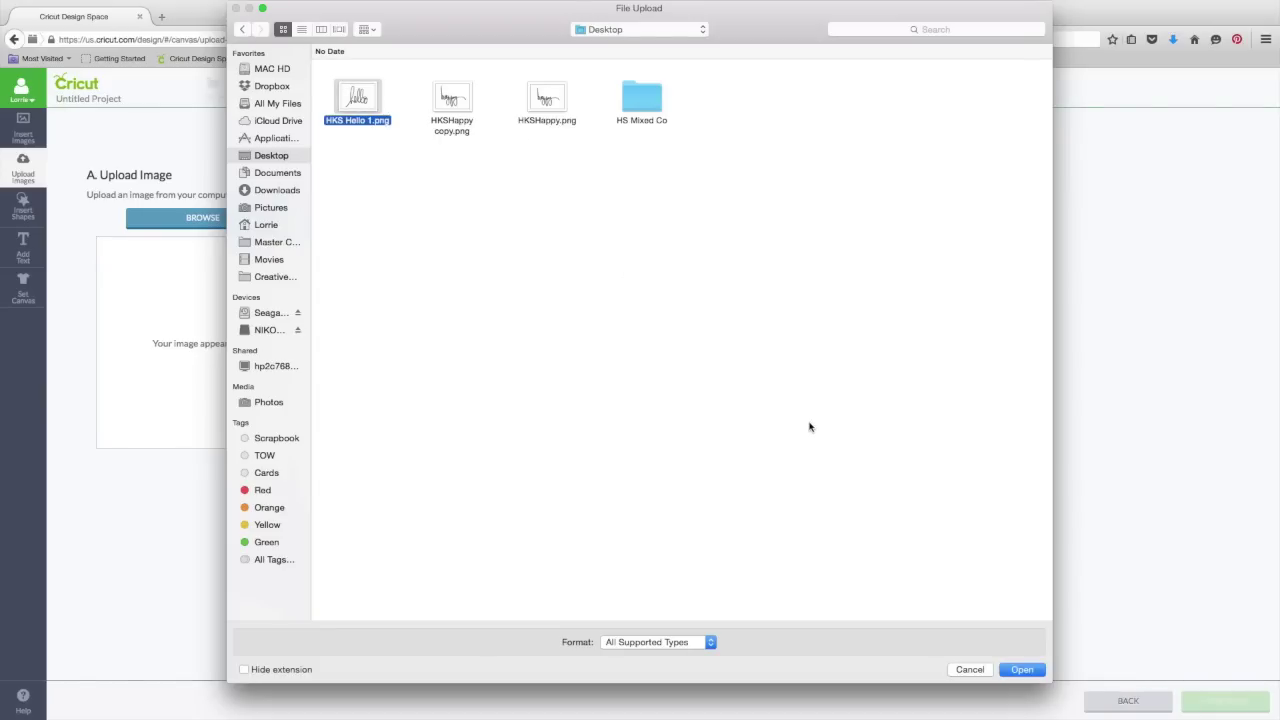
left_click(1026, 674)
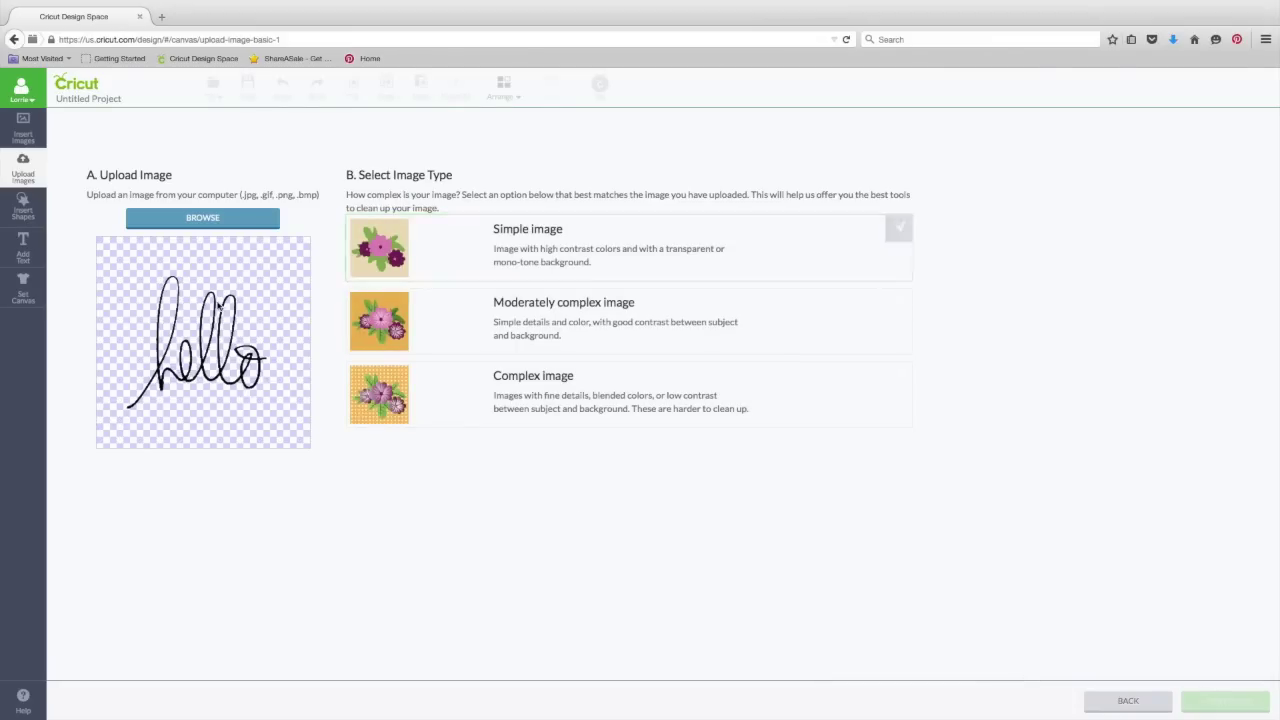
Classify the hello image as Moderately complex, preview its whole cut outline, and continue without erasing anything.
left_click(372, 323)
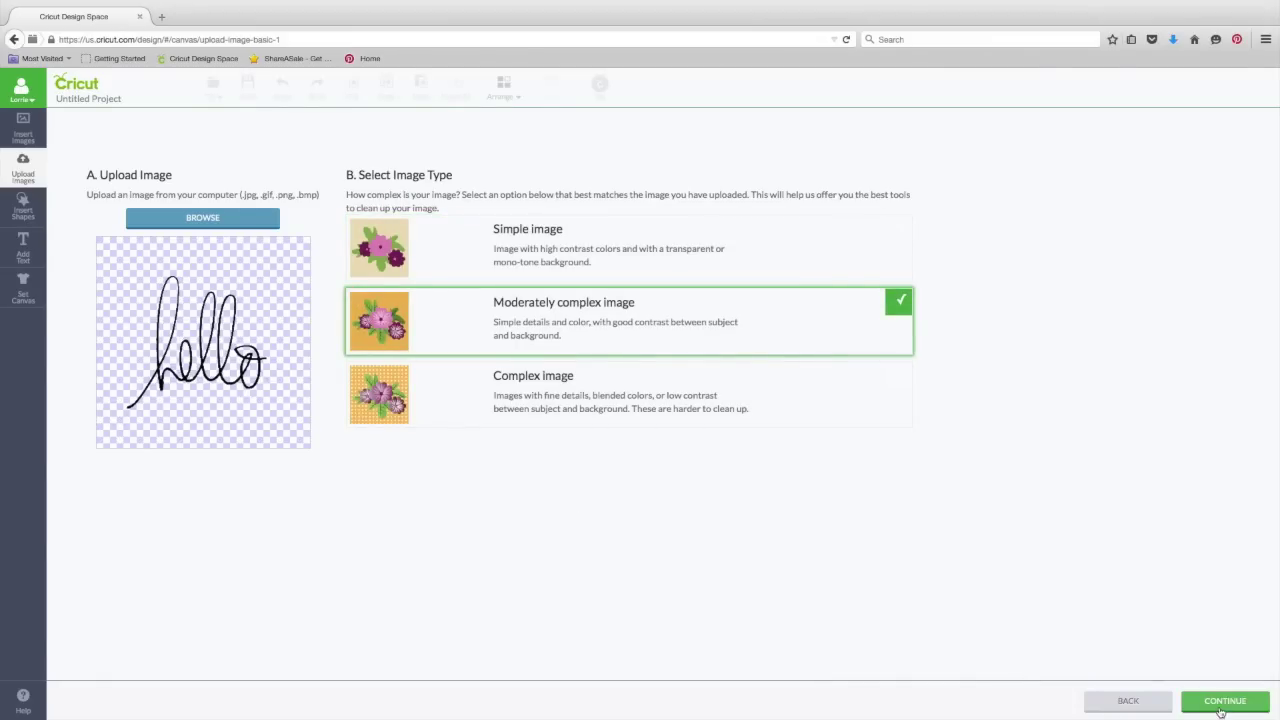
left_click(1225, 700)
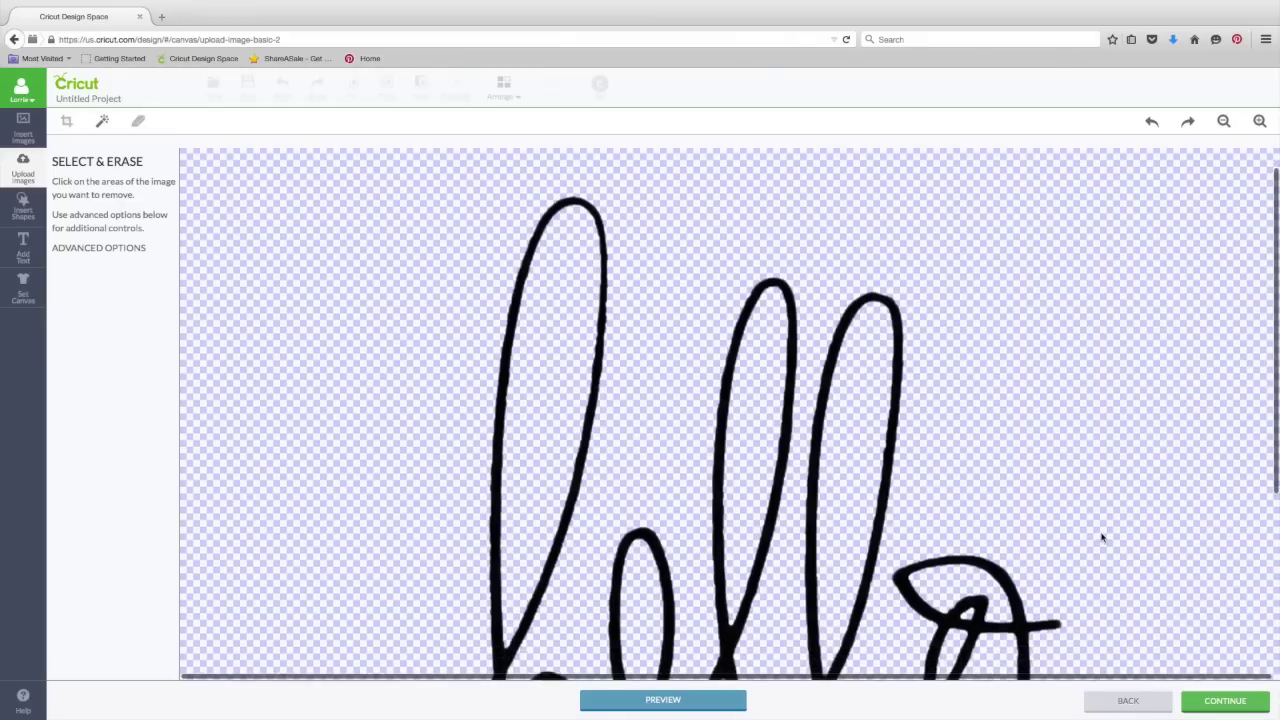
left_click(1223, 121)
left_click(1223, 121)
left_click(1223, 121)
left_click(1223, 121)
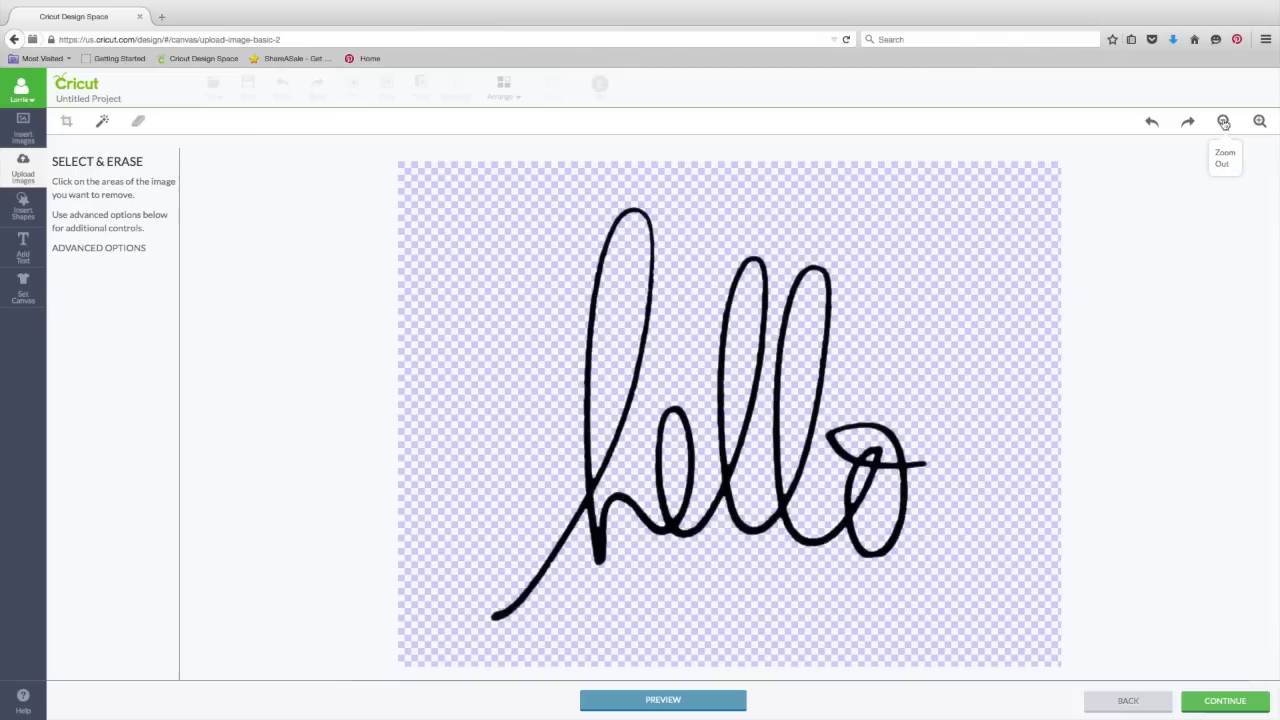
left_click(664, 702)
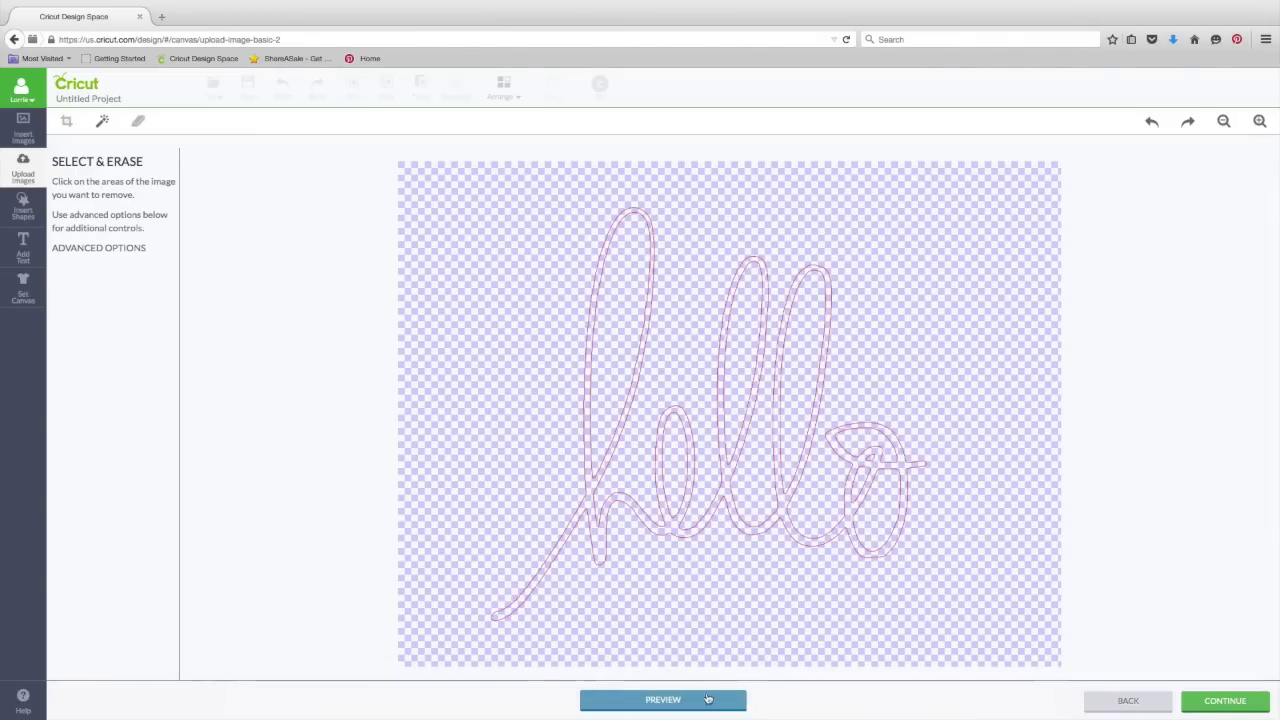
left_click(707, 699)
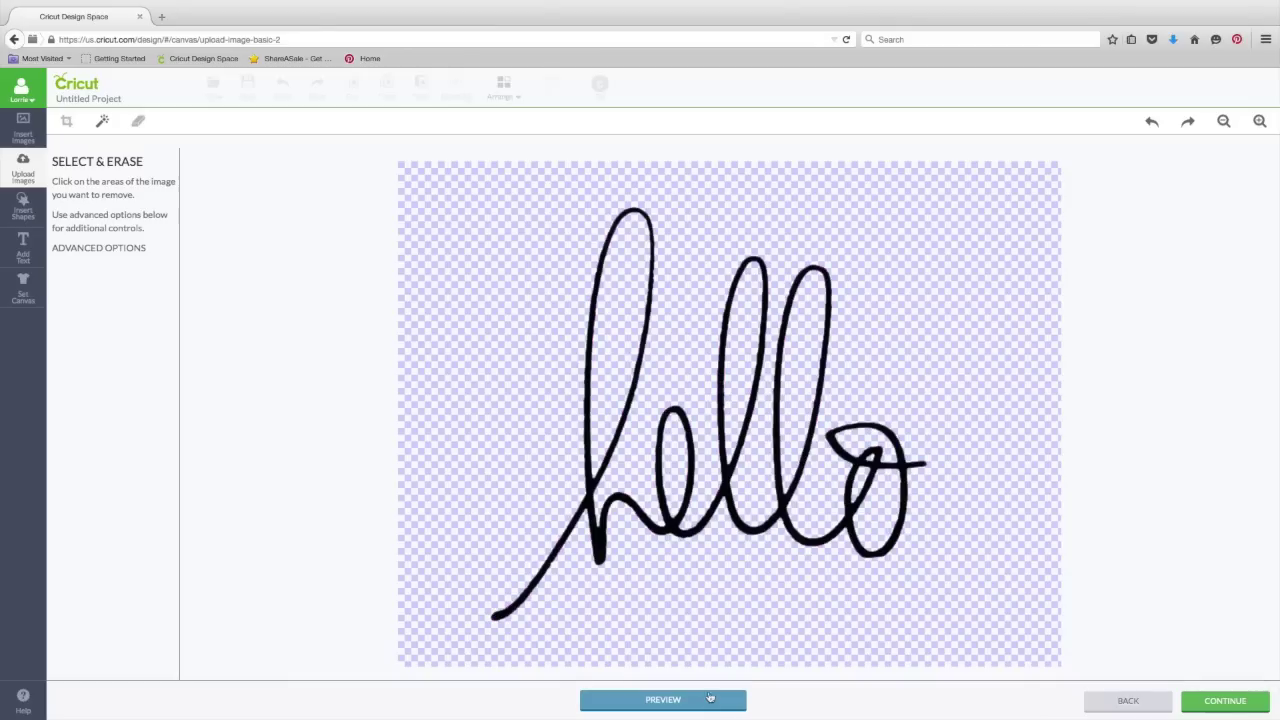
left_click(1216, 700)
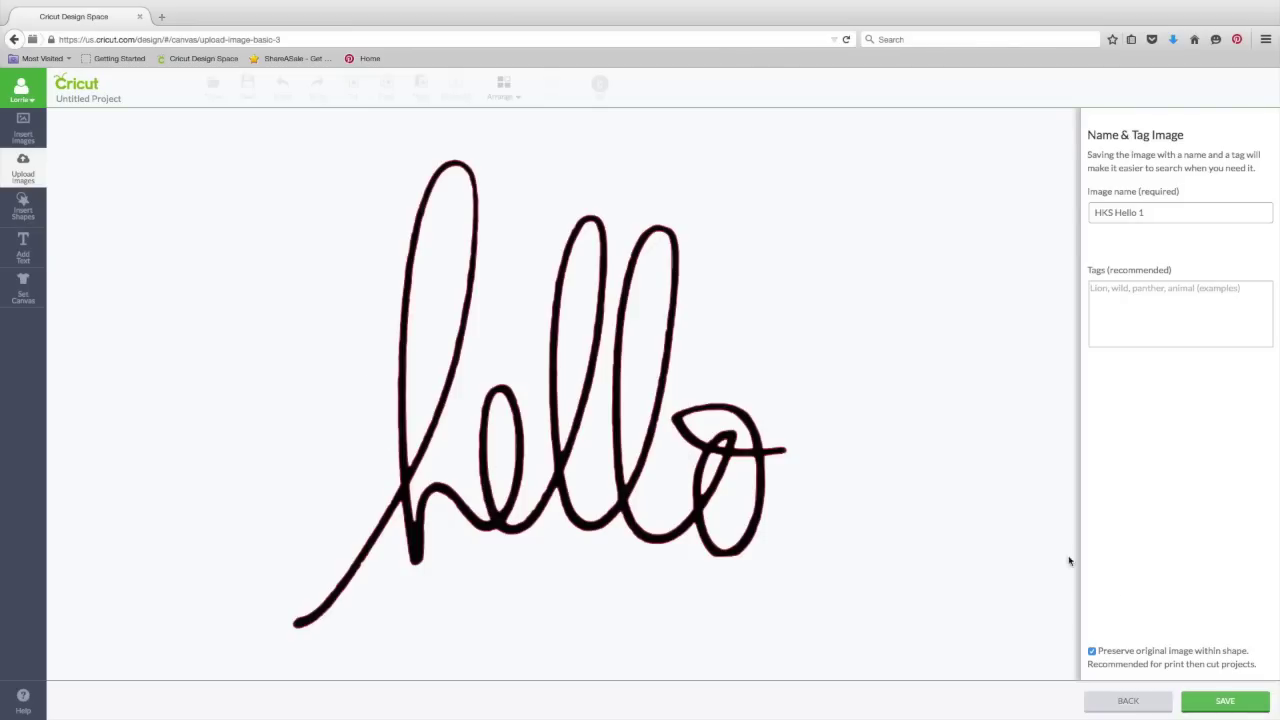
Save the hello image without preserving the original within the shape, and insert it into the template's top-left pocket.
left_click(1091, 651)
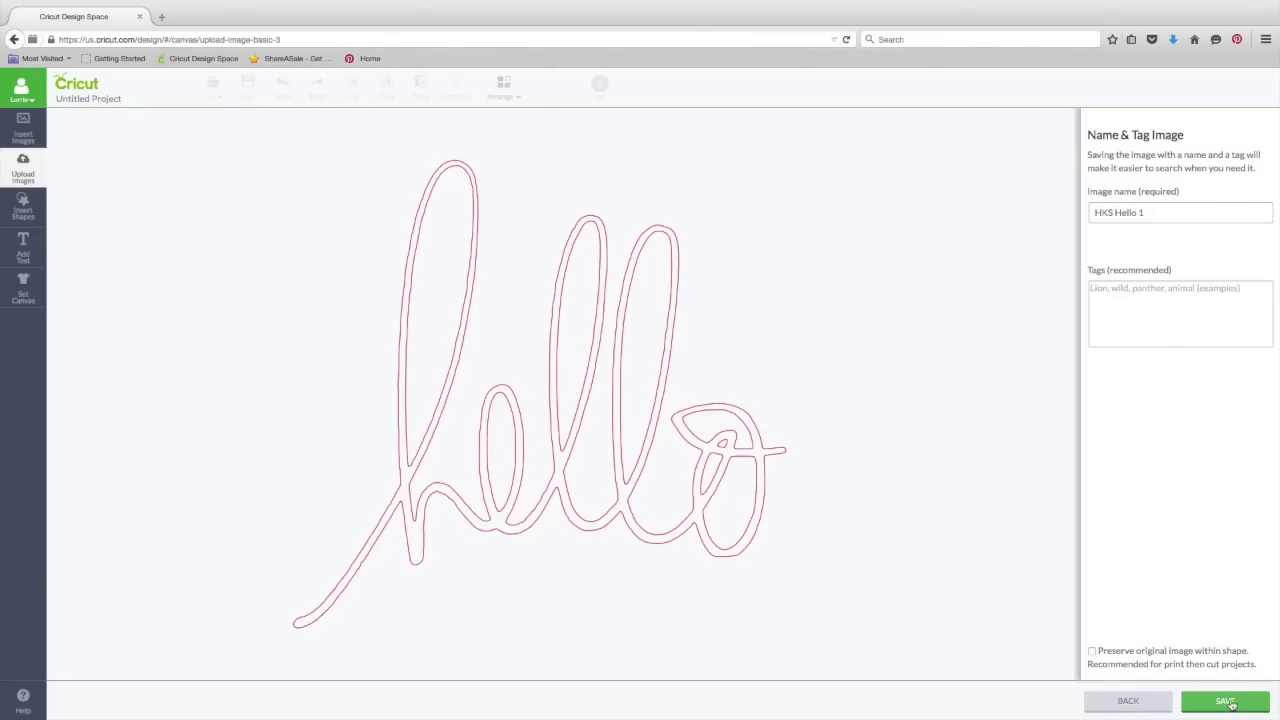
left_click(1228, 701)
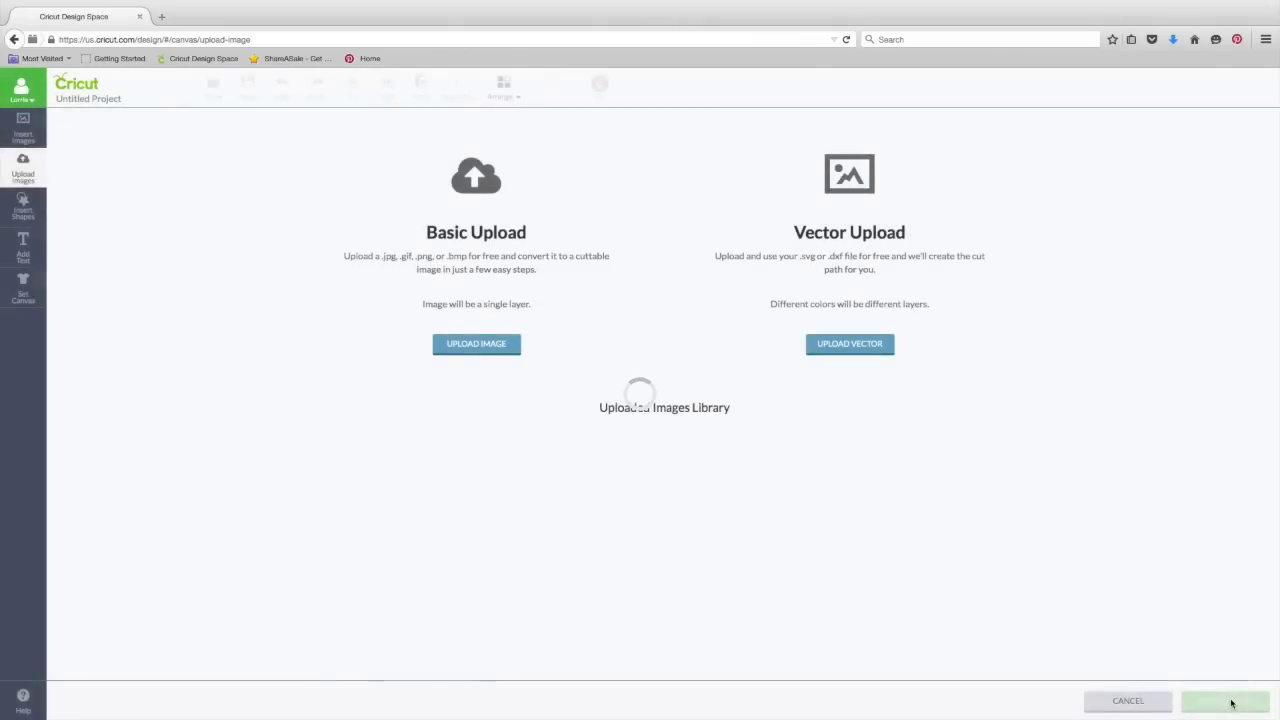
left_click(140, 450)
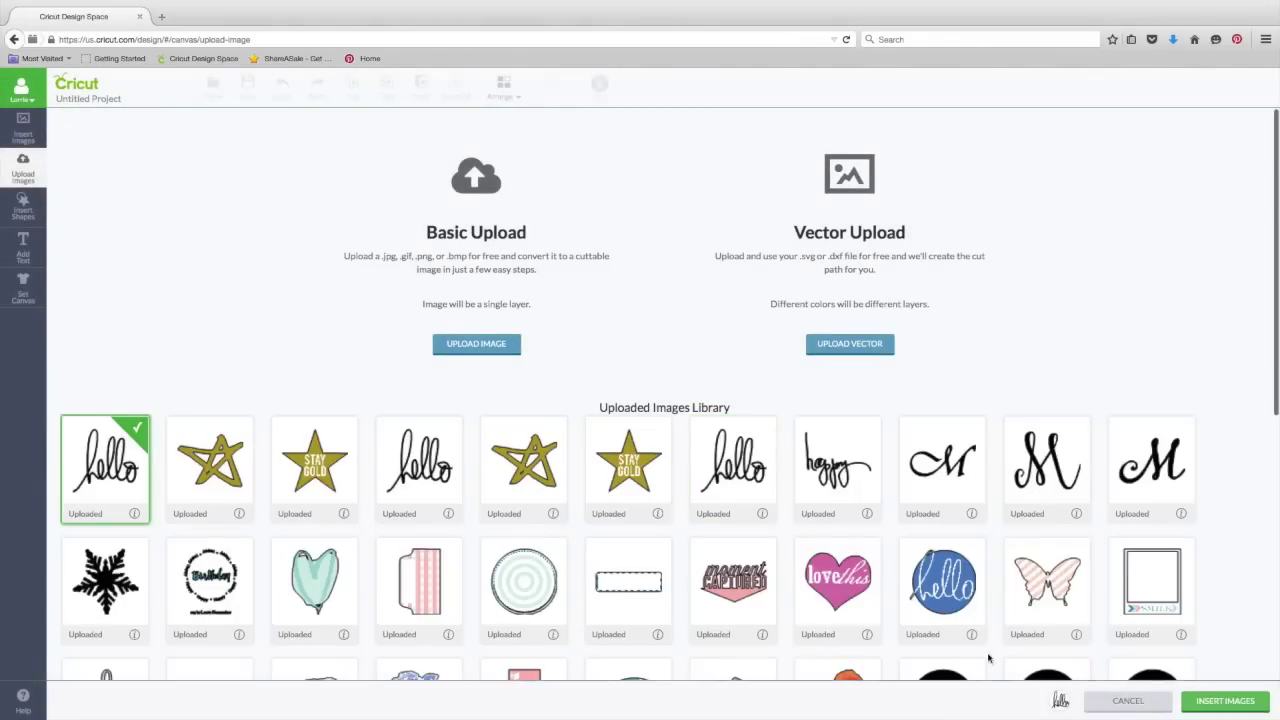
left_click(1206, 700)
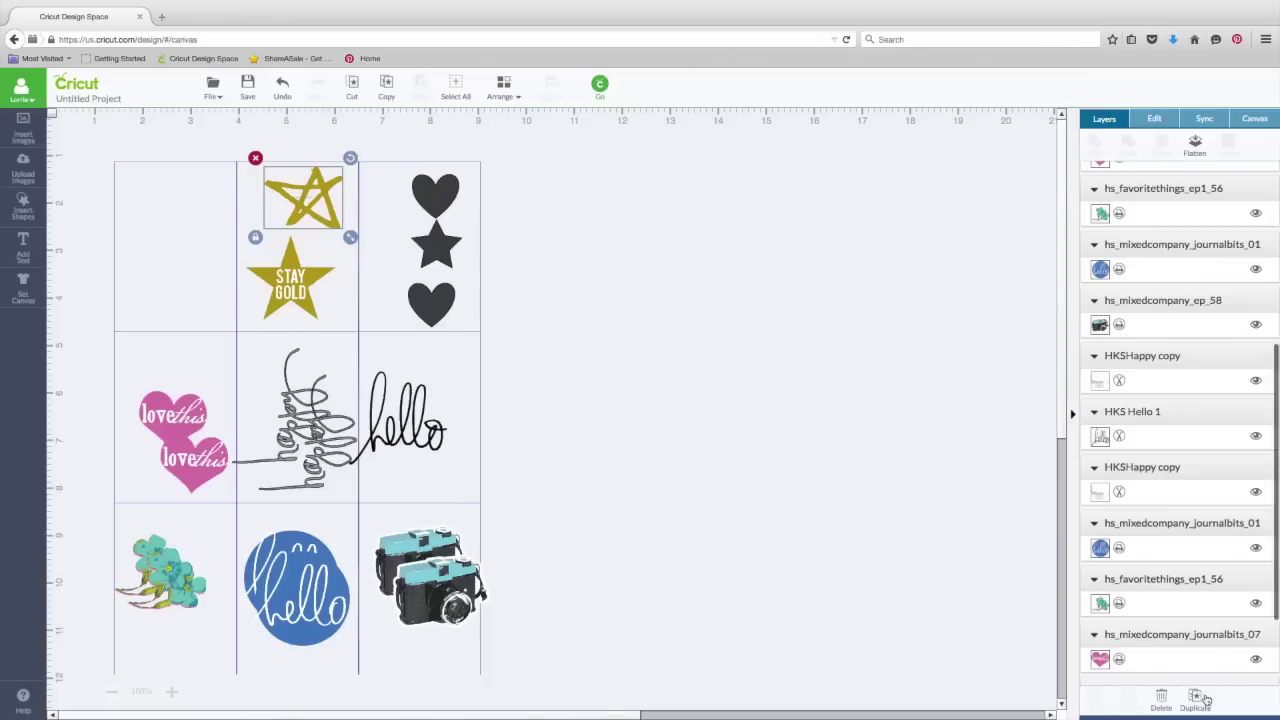
left_click_drag(434, 476, 216, 291)
Hide the PocketLetterTemplate layer and send the project on to be prepared for printing and cutting.
scroll(1137, 404, "down", 4)
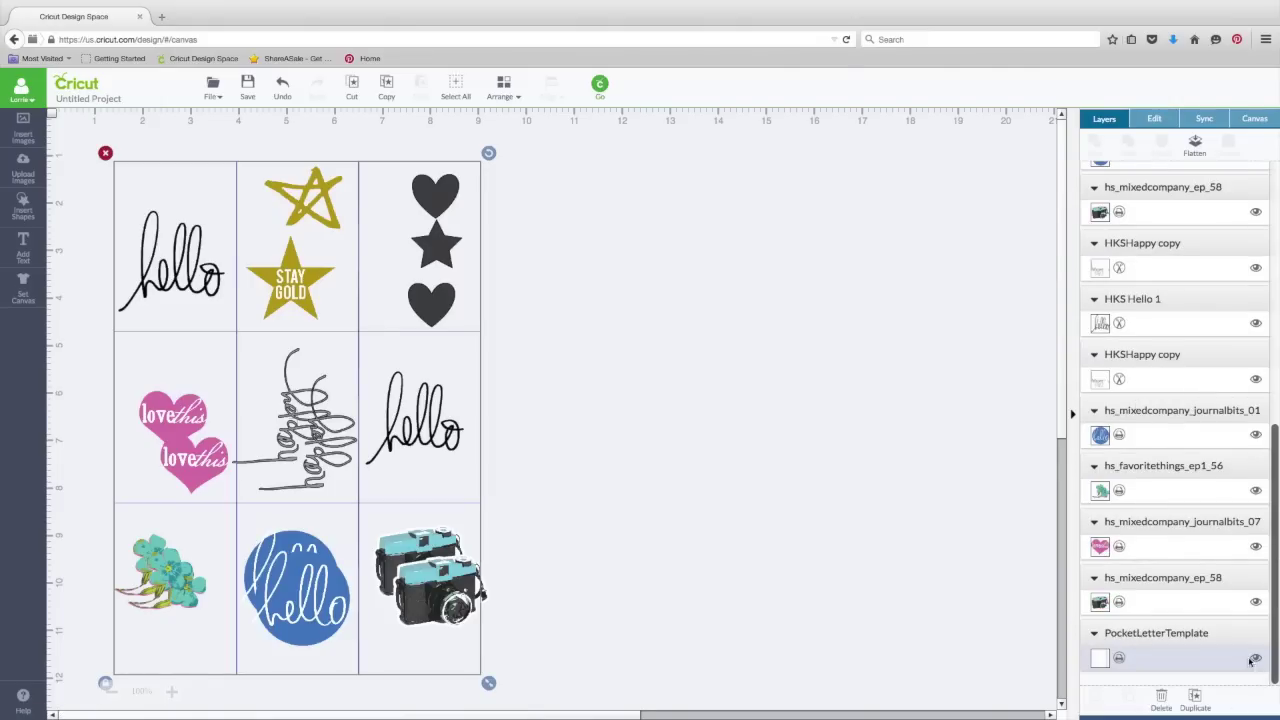
left_click(1256, 658)
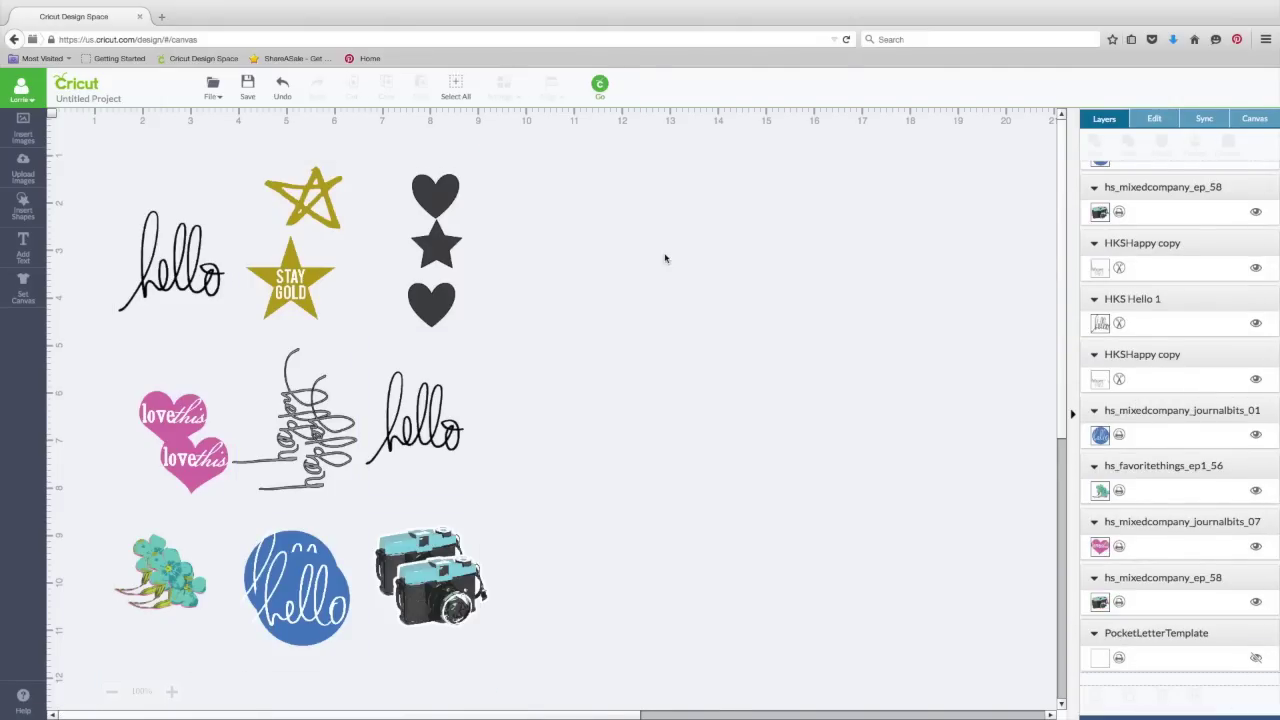
left_click(600, 85)
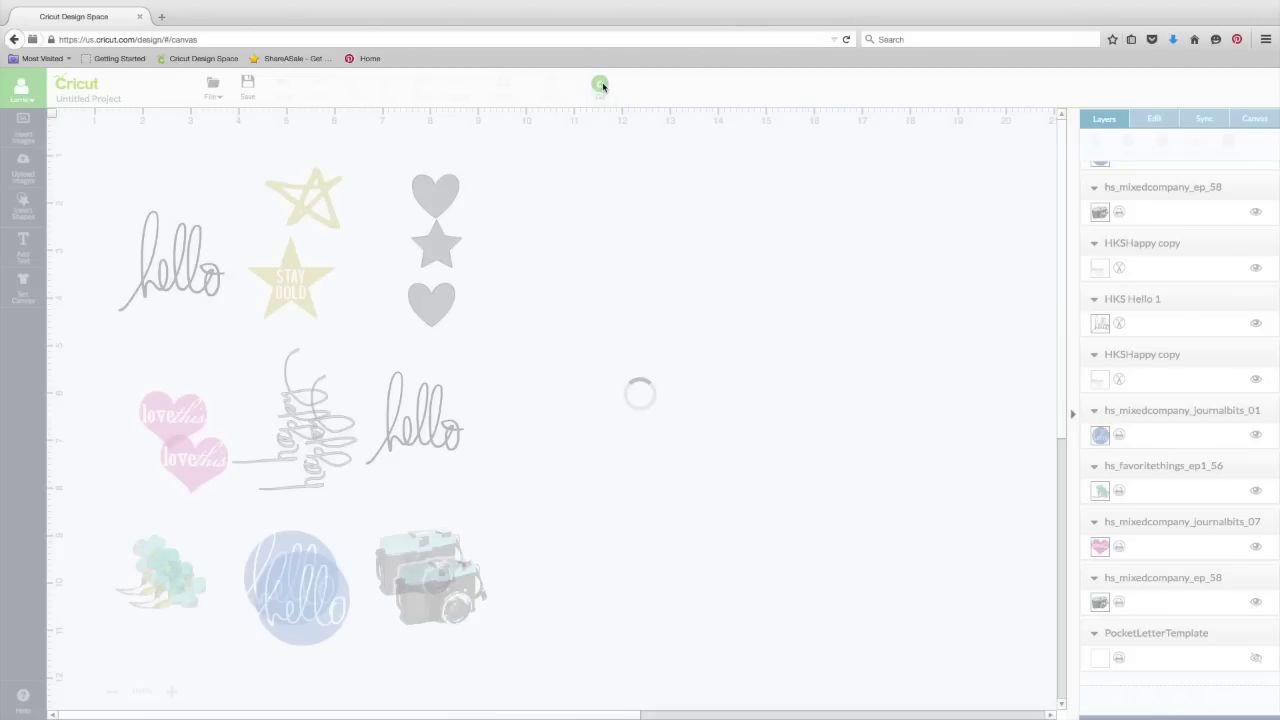